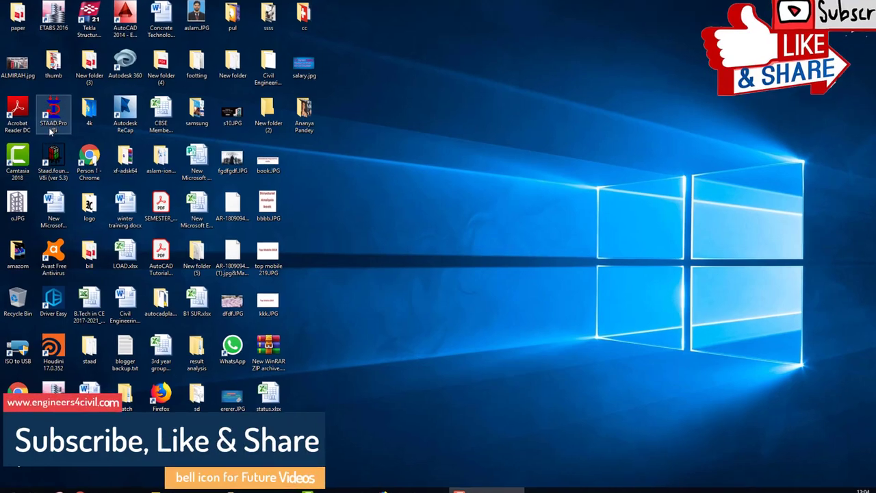
Step: Launch STAAD.Pro V8i from its desktop icon
left_click(50, 129)
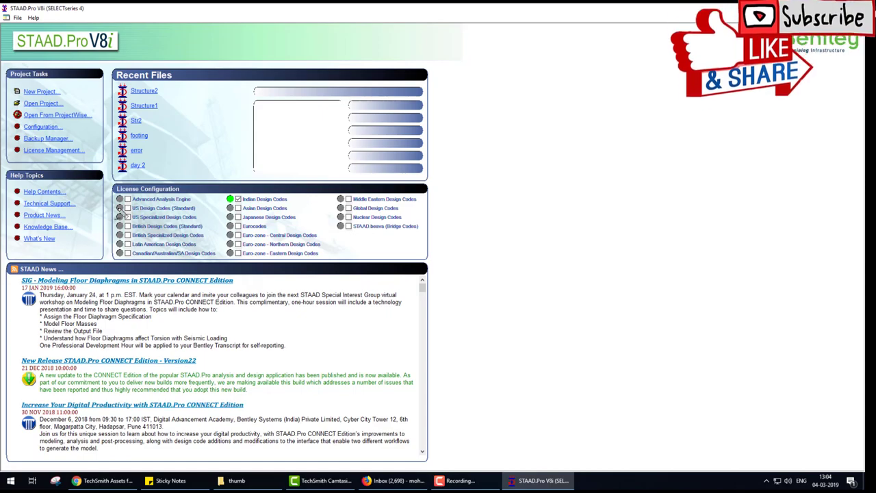
Step: Highlight the licensed Indian Design Codes, Help Topics and Project Tasks on the start page, then clear the marks
mouse_move(109, 182)
left_mouse_down()
mouse_move(106, 253)
mouse_move(163, 260)
left_mouse_up()
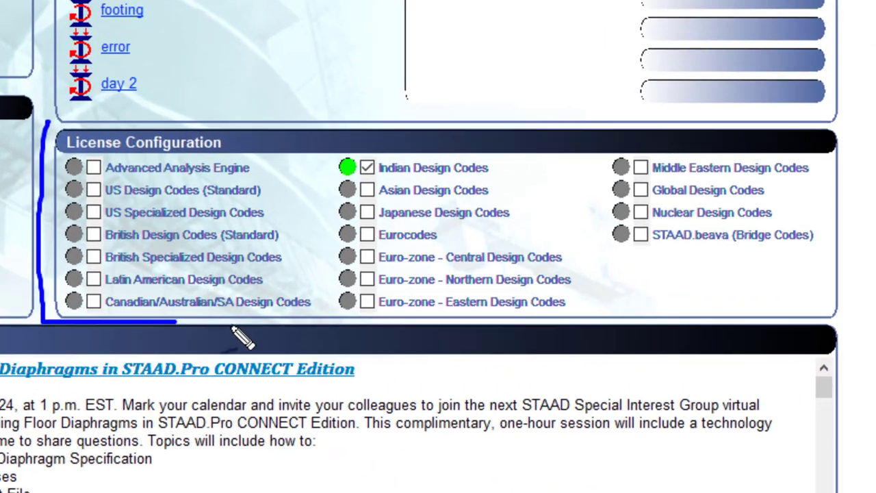
mouse_move(239, 335)
left_mouse_down()
mouse_move(772, 346)
mouse_move(846, 171)
mouse_move(190, 137)
mouse_move(69, 147)
left_mouse_up()
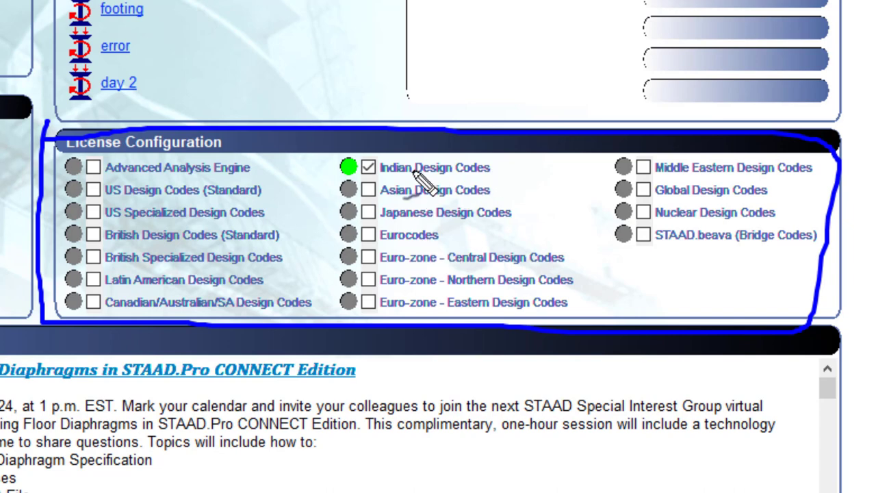
left_click_drag(501, 173, 569, 145)
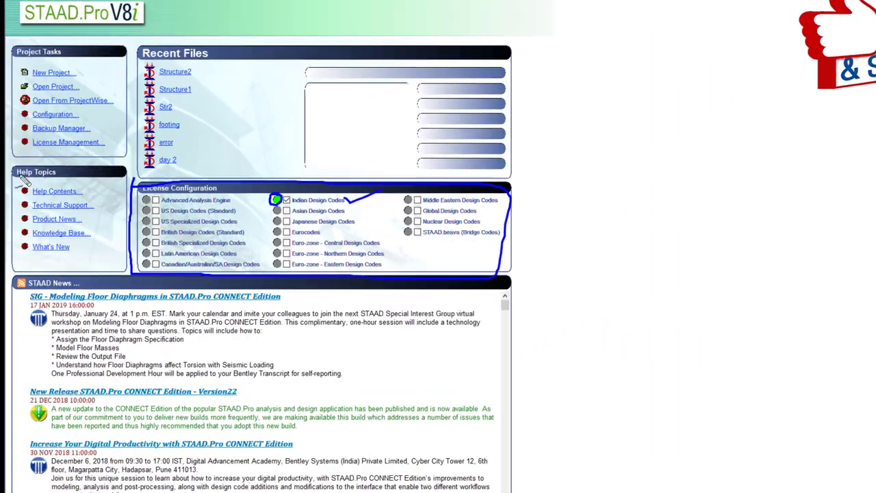
mouse_move(15, 168)
left_mouse_down()
mouse_move(24, 263)
mouse_move(94, 261)
mouse_move(21, 174)
mouse_move(5, 178)
left_mouse_up()
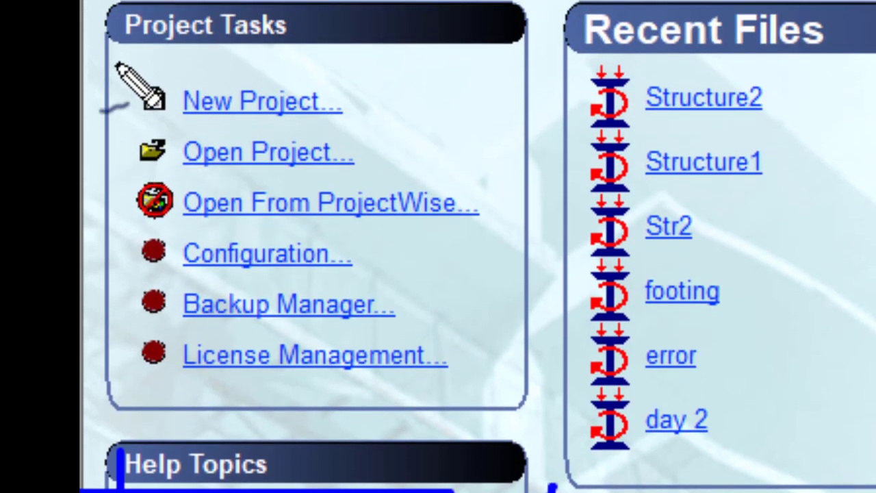
mouse_move(113, 38)
left_mouse_down()
mouse_move(456, 5)
mouse_move(478, 407)
mouse_move(106, 318)
mouse_move(125, 48)
left_mouse_up()
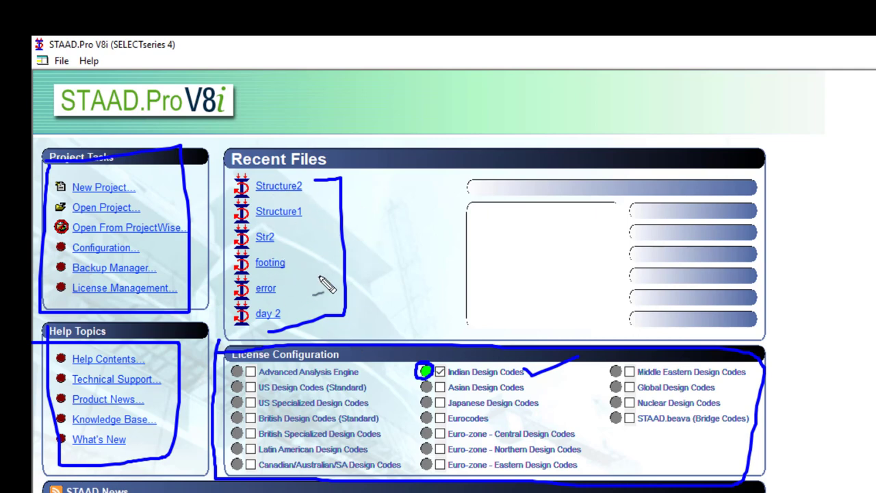
key("Escape")
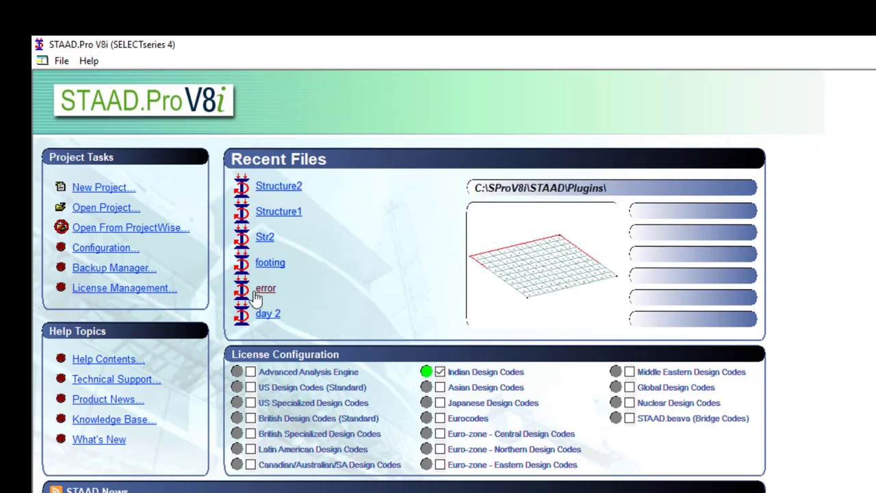
Step: Start a new project, mark up the Space, Plane, Floor and Truss types, and choose Space
left_click(119, 194)
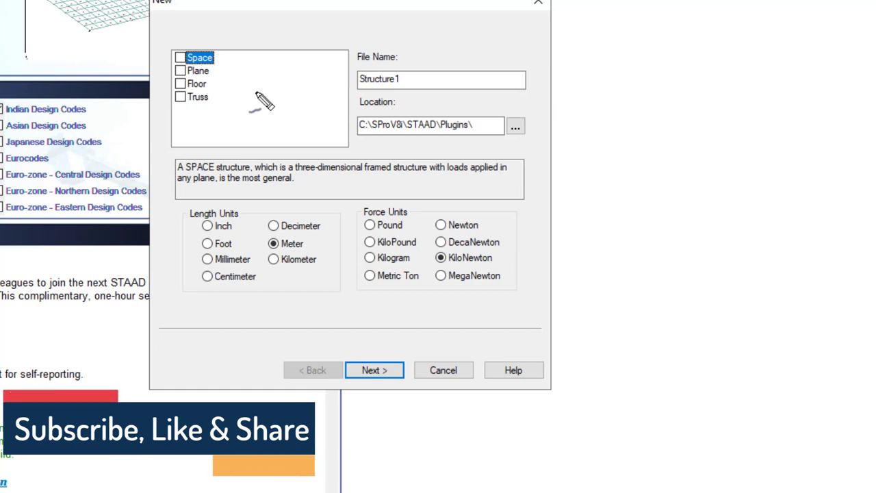
left_click_drag(169, 48, 172, 154)
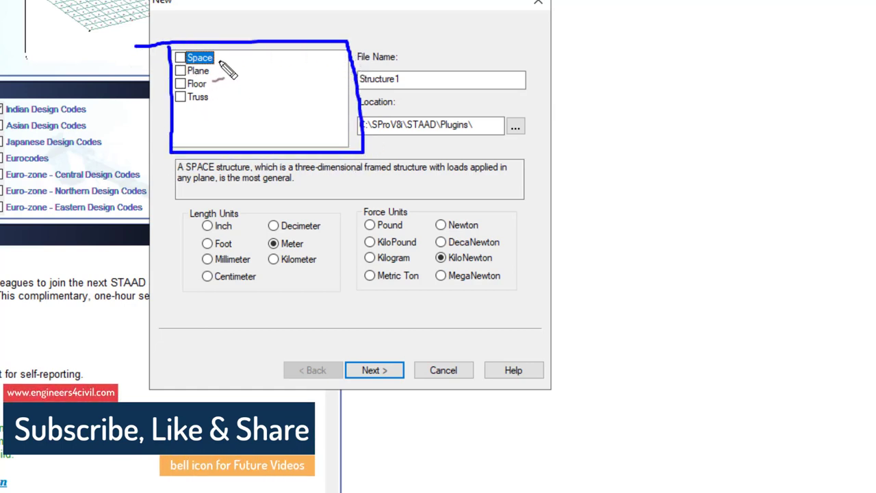
left_click_drag(224, 60, 256, 45)
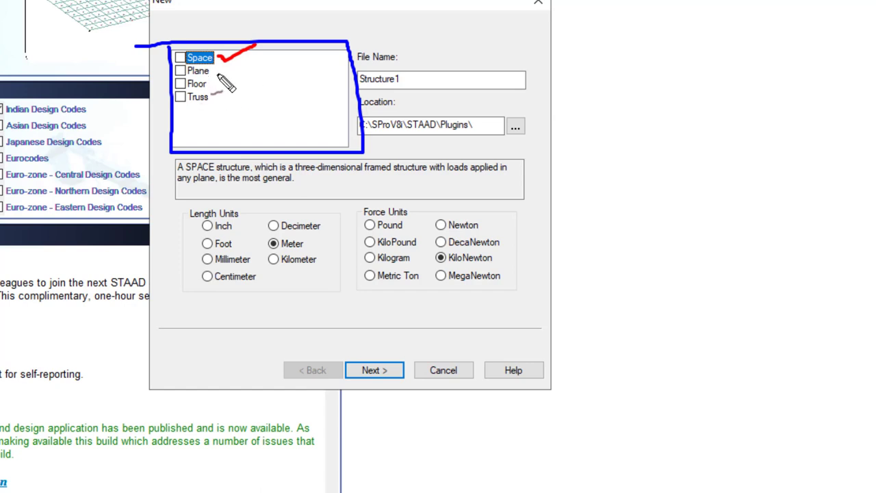
left_click_drag(211, 71, 276, 57)
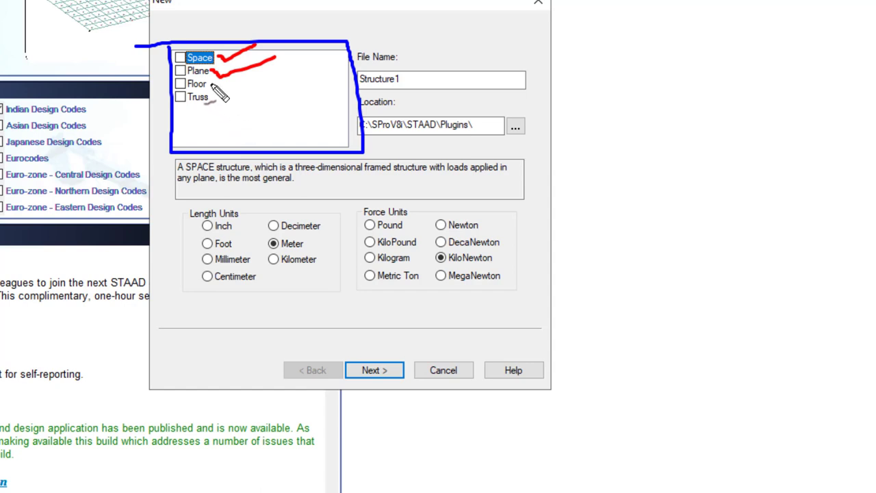
left_click_drag(212, 85, 278, 74)
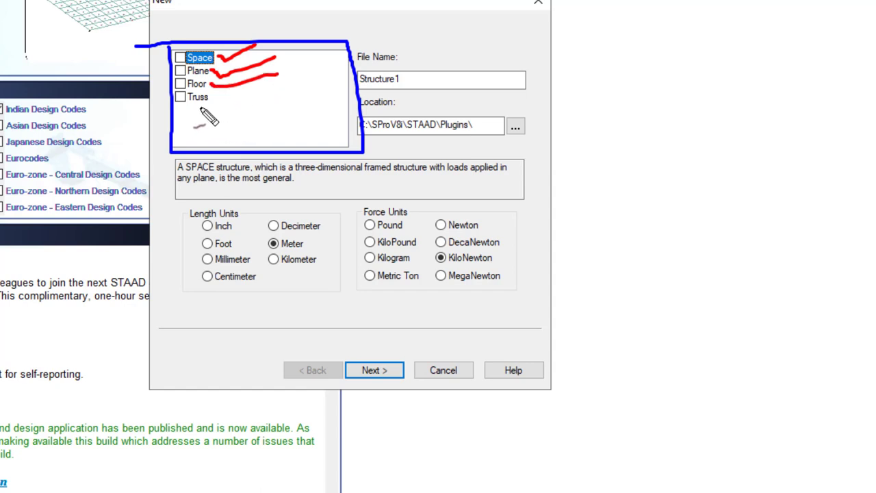
mouse_move(197, 104)
left_mouse_down()
mouse_move(220, 118)
mouse_move(284, 96)
left_mouse_up()
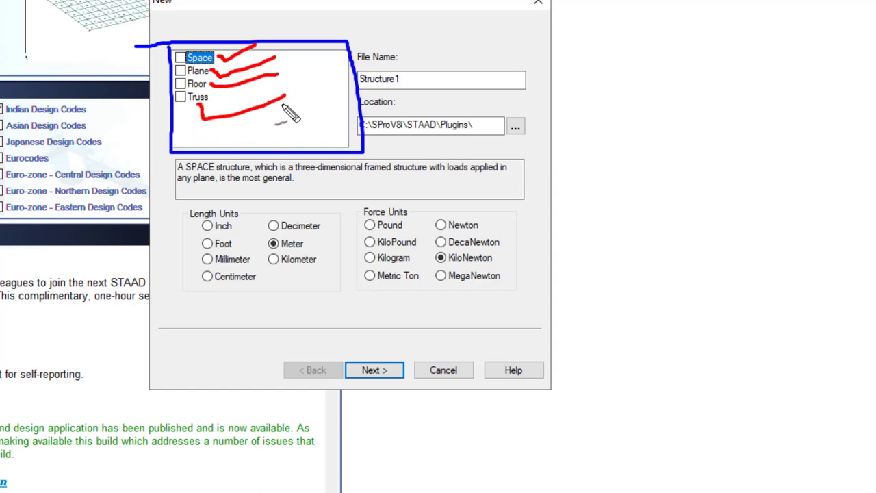
left_click_drag(196, 119, 203, 108)
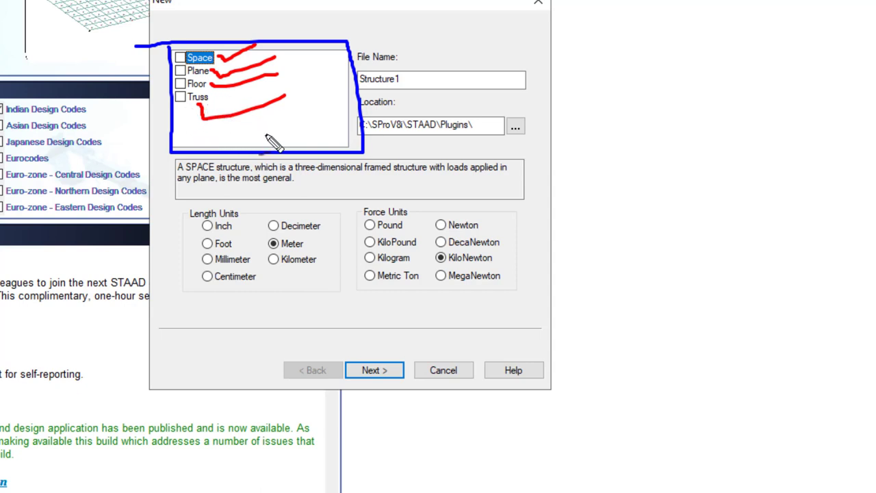
key("Escape")
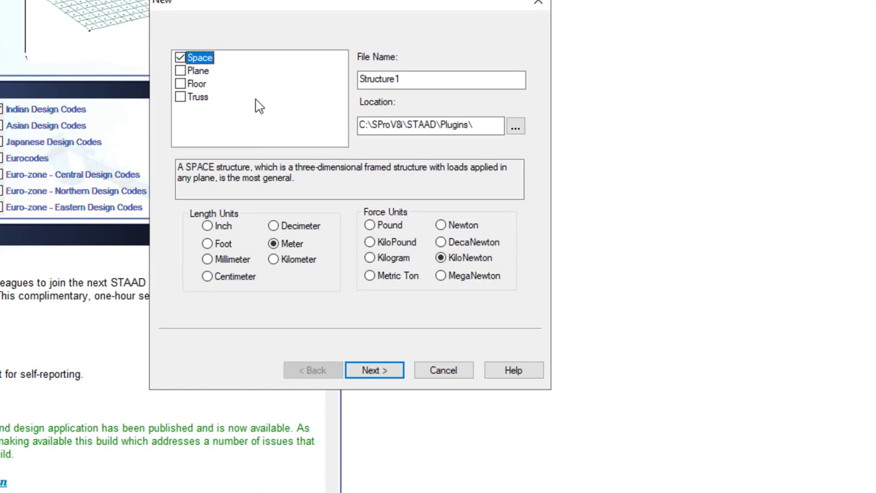
Step: Replace the default file name with Day-1 and point out the save location
key("ctrl+2")
mouse_move(354, 56)
left_mouse_down()
mouse_move(424, 91)
mouse_move(531, 88)
mouse_move(369, 53)
left_mouse_up()
key("Escape")
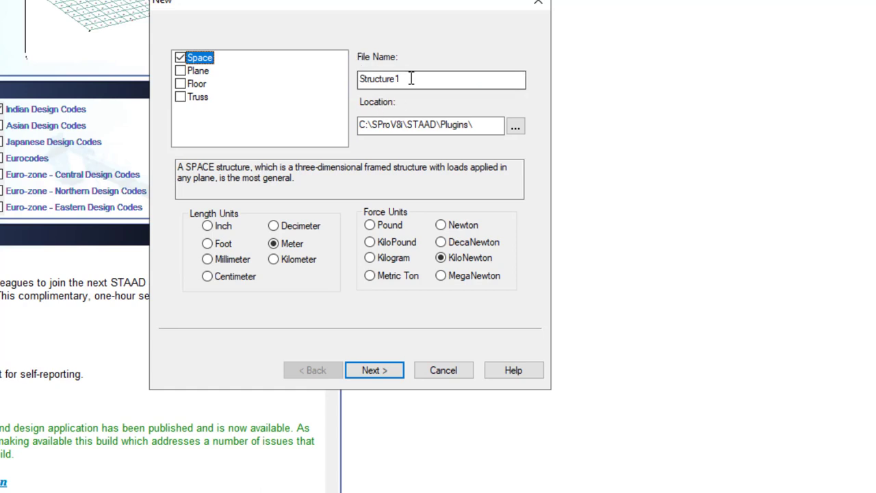
double_click(411, 79)
type("Day-1")
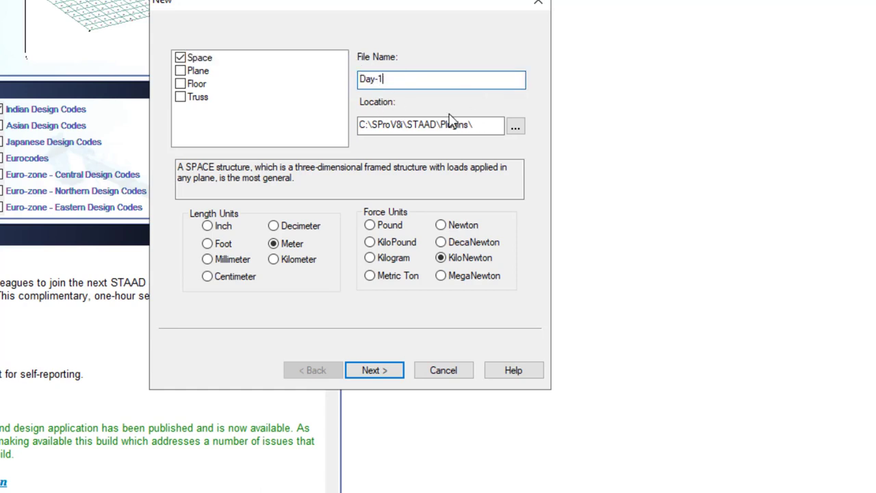
mouse_move(353, 107)
left_mouse_down()
mouse_move(531, 116)
mouse_move(530, 134)
mouse_move(366, 145)
mouse_move(353, 127)
mouse_move(354, 106)
left_mouse_up()
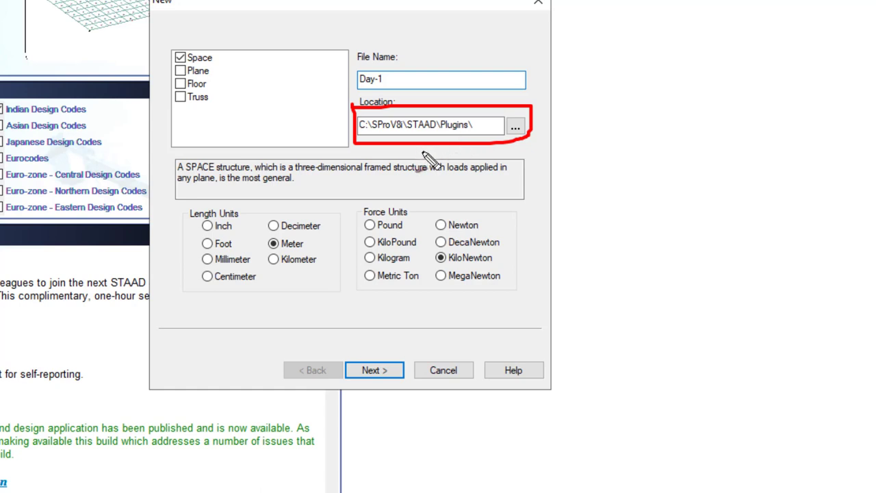
key("Escape")
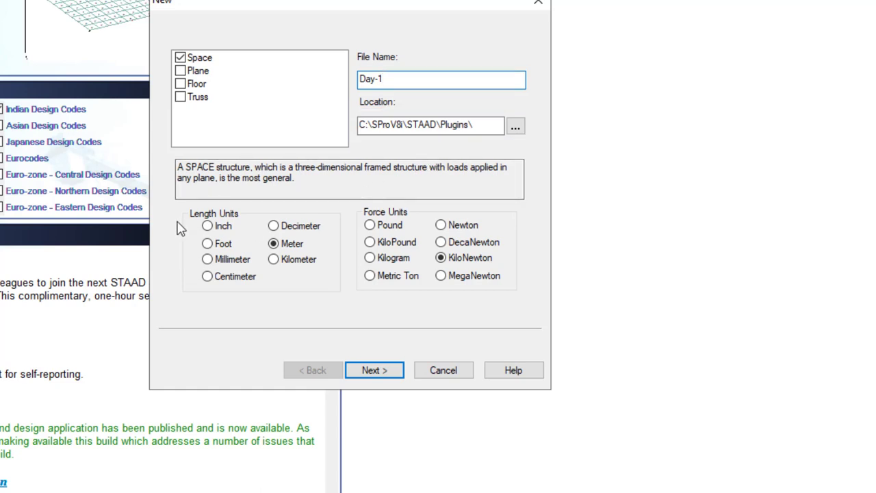
Step: Mark Meter and KiloNewton as the length and force units, and highlight the Next button
key("ctrl+2")
mouse_move(172, 195)
left_mouse_down()
mouse_move(187, 300)
mouse_move(325, 300)
mouse_move(347, 203)
mouse_move(183, 193)
left_mouse_up()
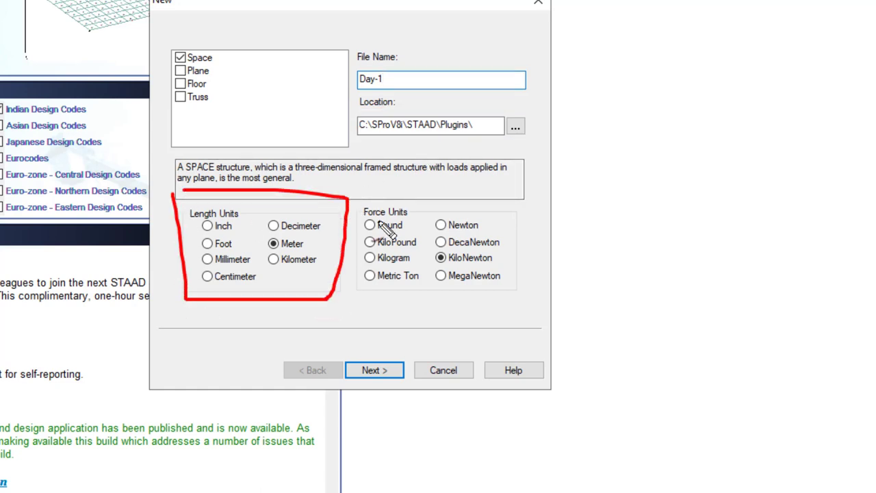
mouse_move(359, 197)
left_mouse_down()
mouse_move(357, 285)
mouse_move(508, 285)
mouse_move(529, 239)
mouse_move(364, 206)
left_mouse_up()
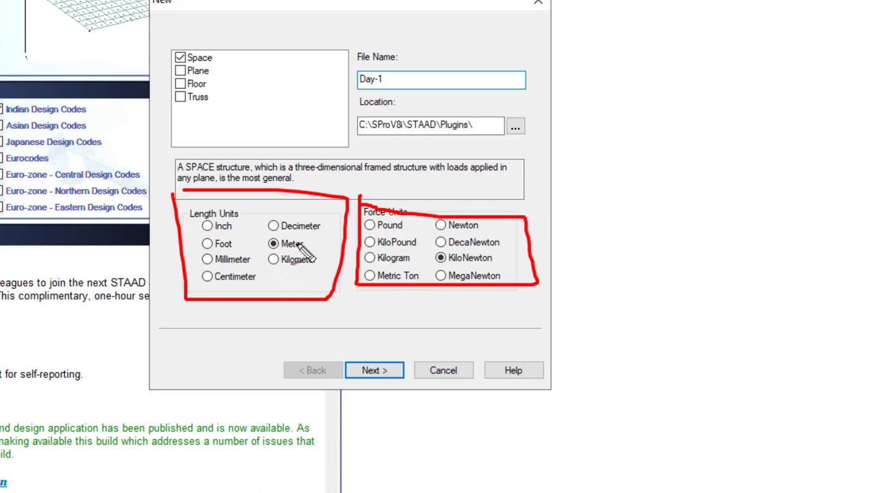
left_click_drag(306, 241, 327, 233)
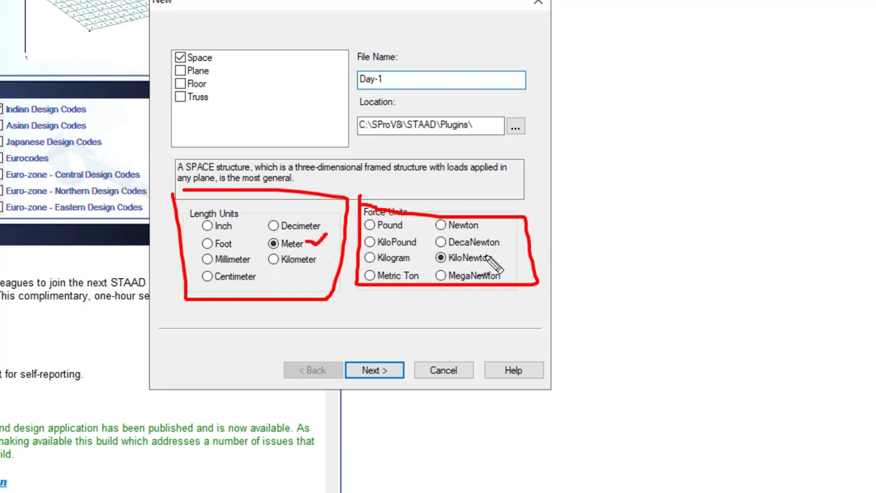
left_click_drag(487, 257, 508, 253)
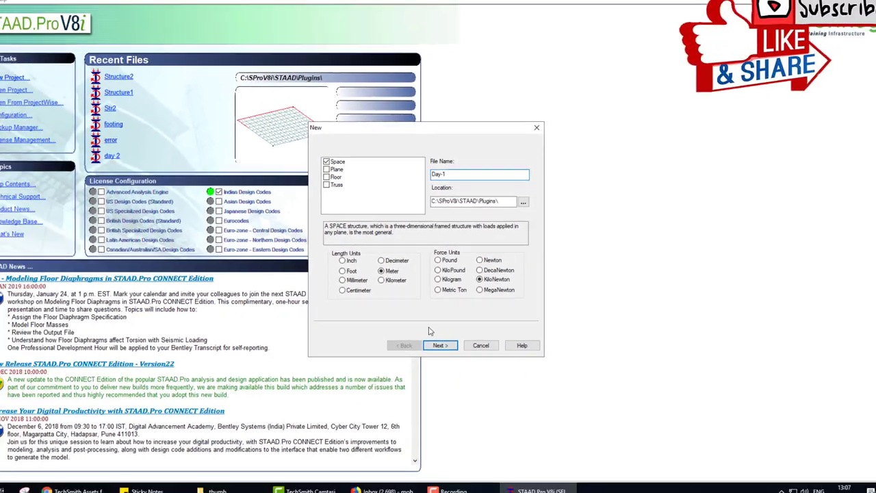
left_click_drag(338, 341, 334, 408)
left_click_drag(424, 362, 425, 326)
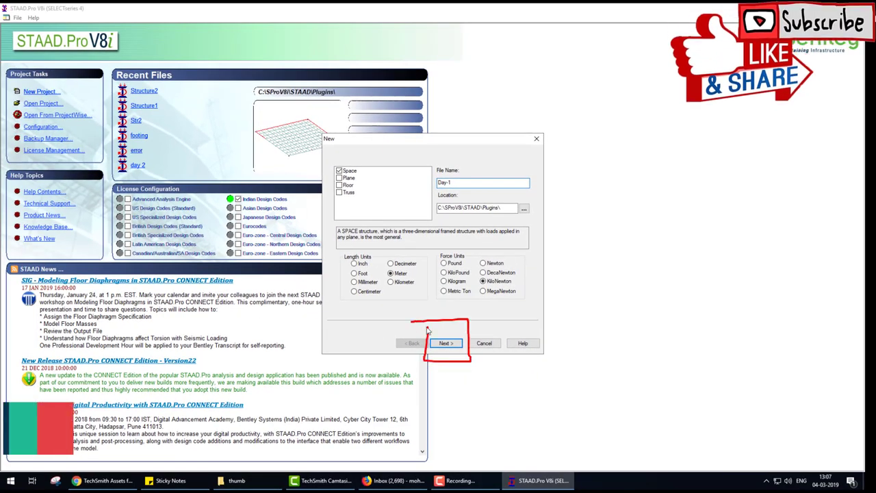
Step: Advance to the 'Where do you want to go?' page and mark up its choices and preview
left_click(445, 343)
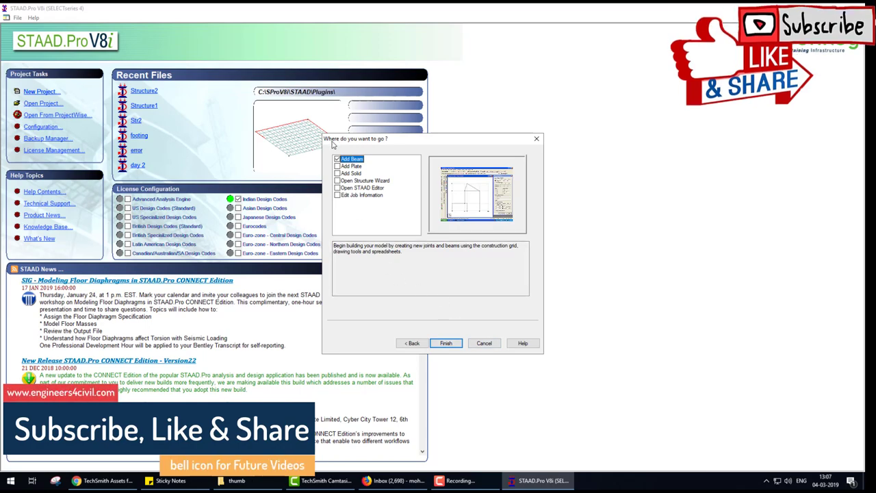
mouse_move(334, 144)
left_mouse_down()
mouse_move(348, 327)
mouse_move(388, 157)
left_mouse_up()
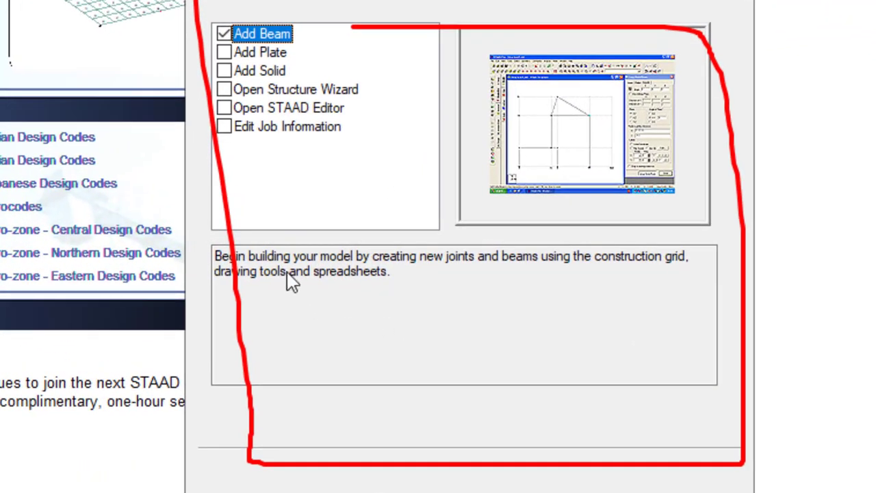
mouse_move(215, 245)
left_mouse_down()
mouse_move(695, 318)
mouse_move(186, 364)
mouse_move(202, 345)
left_mouse_up()
left_click_drag(370, 38, 270, 189)
left_click_drag(264, 58, 413, 204)
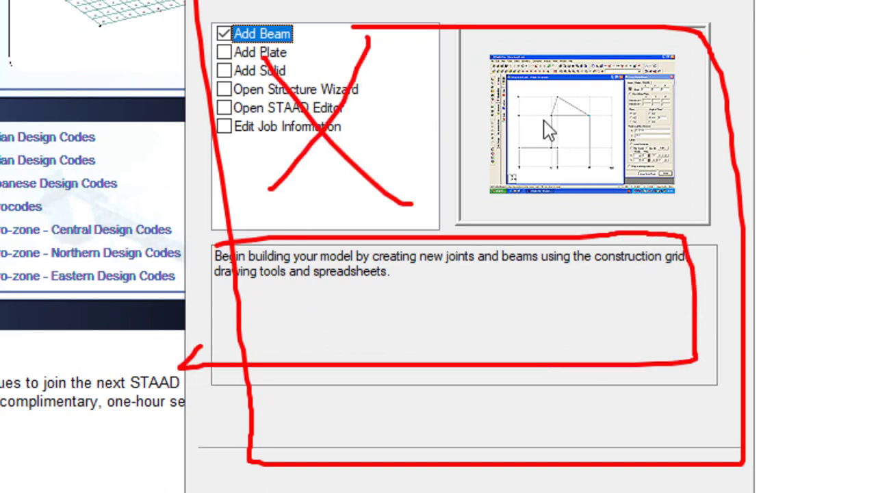
left_click_drag(591, 68, 534, 181)
left_click_drag(515, 108, 626, 209)
key("e")
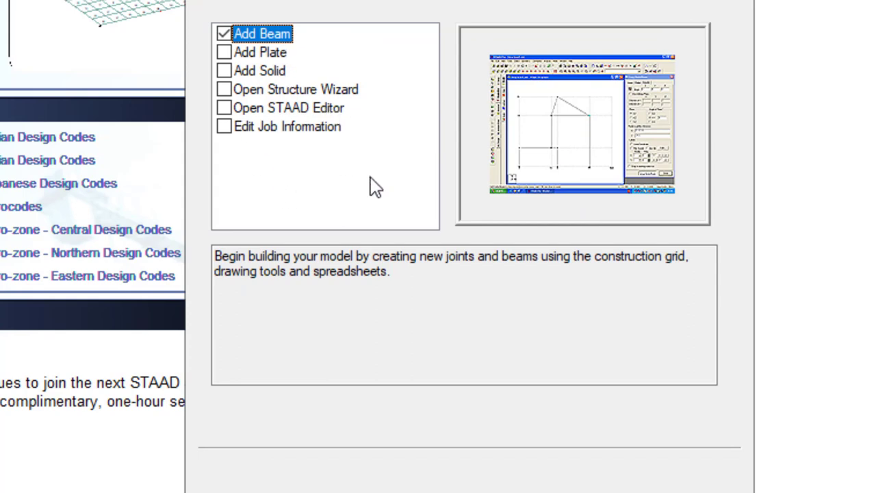
Step: Point out the option description and preview, then select Add Plate
mouse_move(419, 316)
left_mouse_down()
mouse_move(450, 308)
mouse_move(435, 299)
left_mouse_up()
left_click_drag(488, 316, 608, 293)
mouse_move(579, 99)
left_mouse_down()
mouse_move(706, 102)
mouse_move(711, 88)
left_mouse_up()
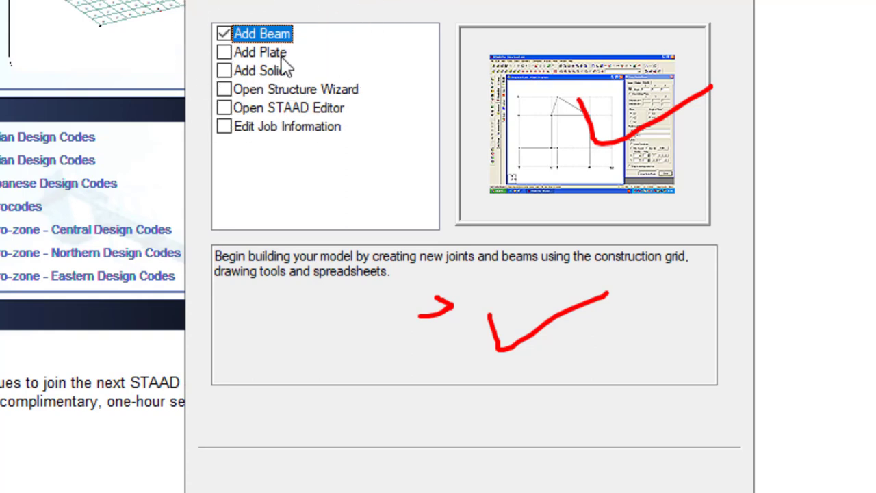
left_click(225, 58)
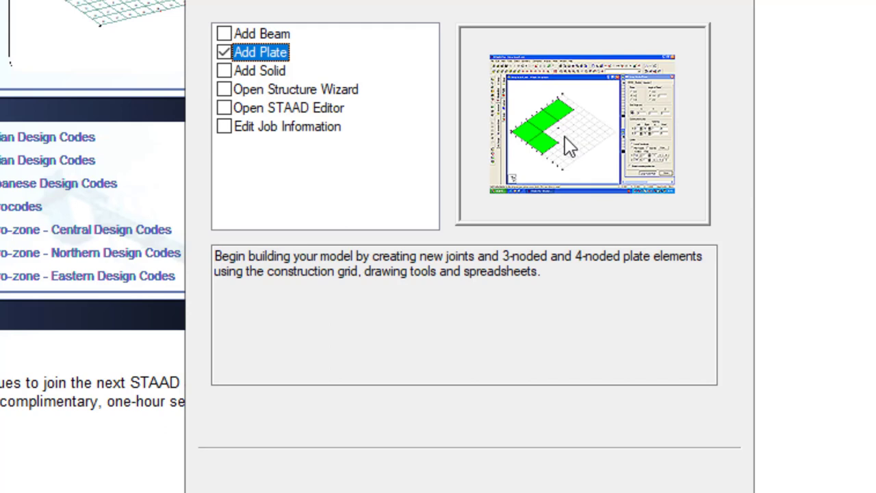
Step: Select Open Structure Wizard and mark up its parametric-template preview and description
mouse_move(512, 91)
left_mouse_down()
mouse_move(611, 186)
mouse_move(490, 98)
left_mouse_up()
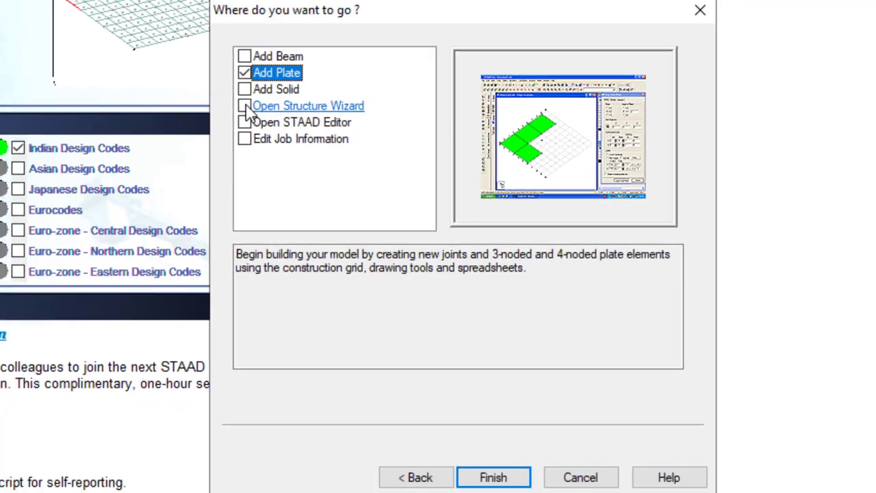
left_click(226, 91)
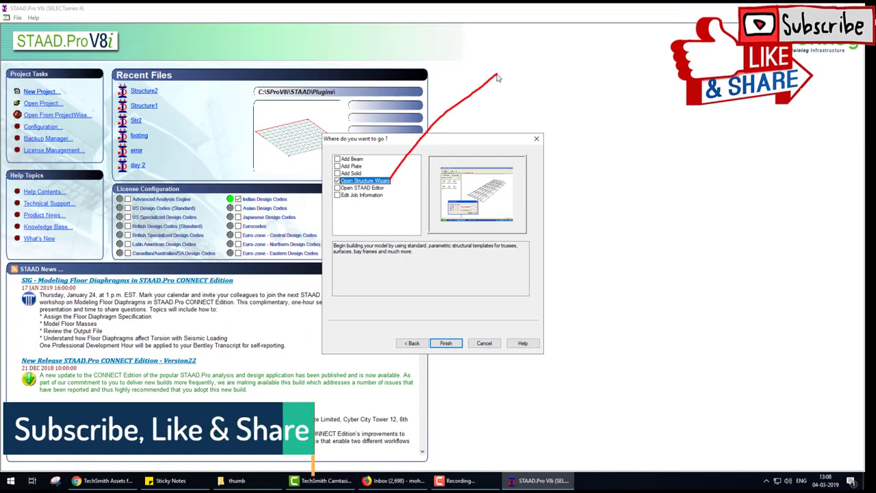
mouse_move(390, 180)
left_mouse_down()
mouse_move(485, 329)
mouse_move(794, 96)
mouse_move(572, 39)
mouse_move(500, 85)
left_mouse_up()
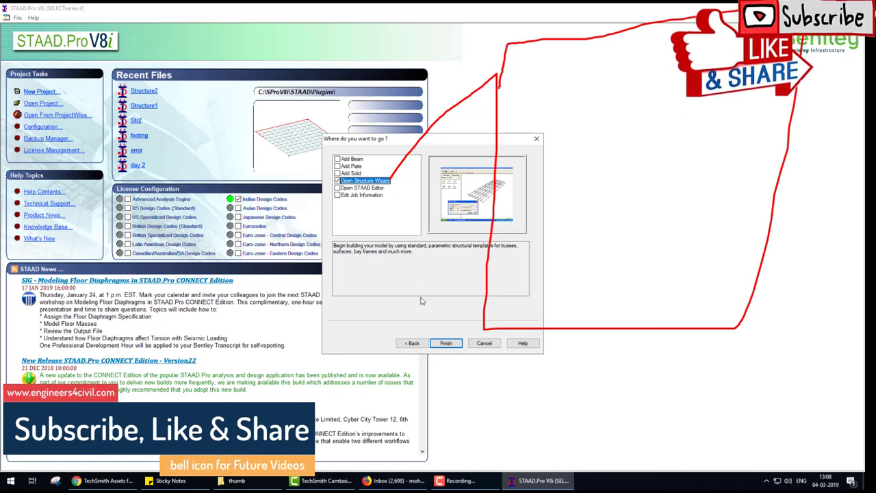
mouse_move(397, 200)
left_mouse_down()
mouse_move(410, 311)
mouse_move(429, 309)
left_mouse_up()
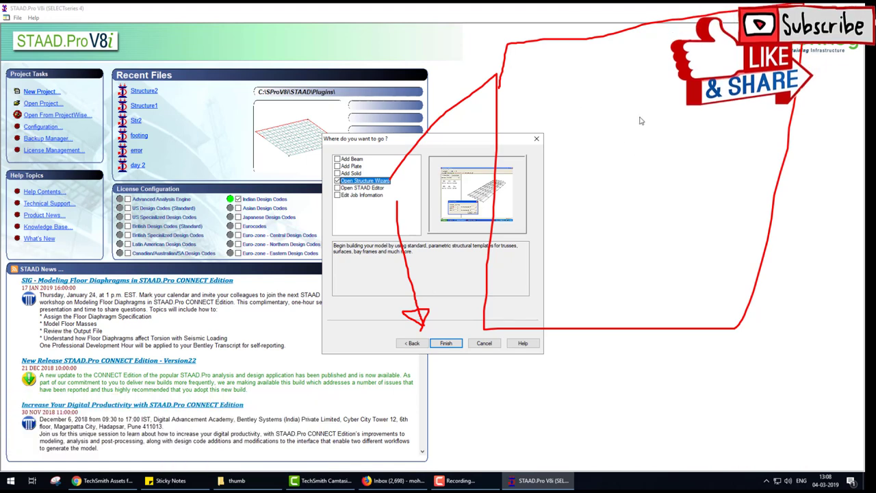
mouse_move(689, 139)
left_mouse_down()
mouse_move(689, 99)
mouse_move(642, 95)
left_mouse_up()
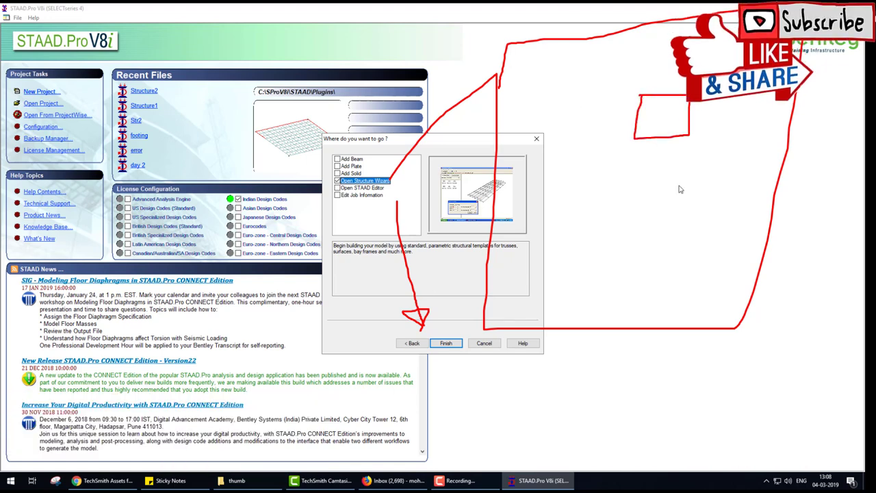
mouse_move(667, 165)
left_mouse_down()
mouse_move(642, 216)
mouse_move(686, 214)
left_mouse_up()
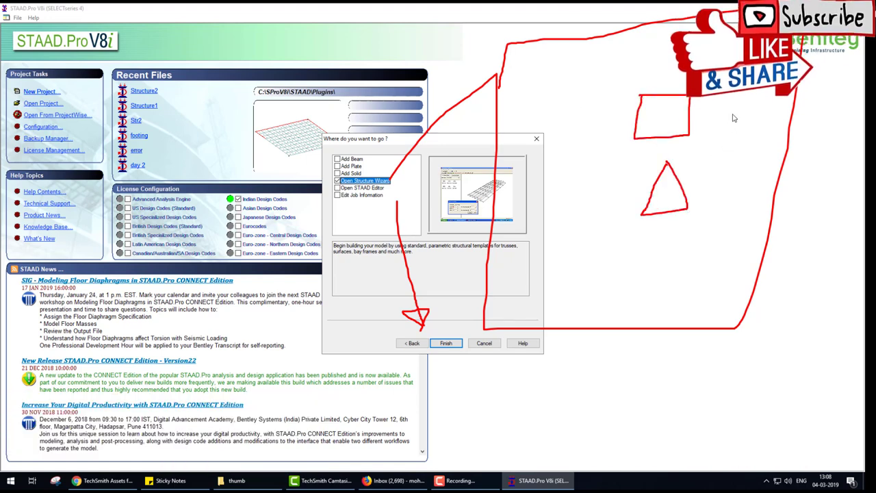
left_click_drag(720, 104, 720, 143)
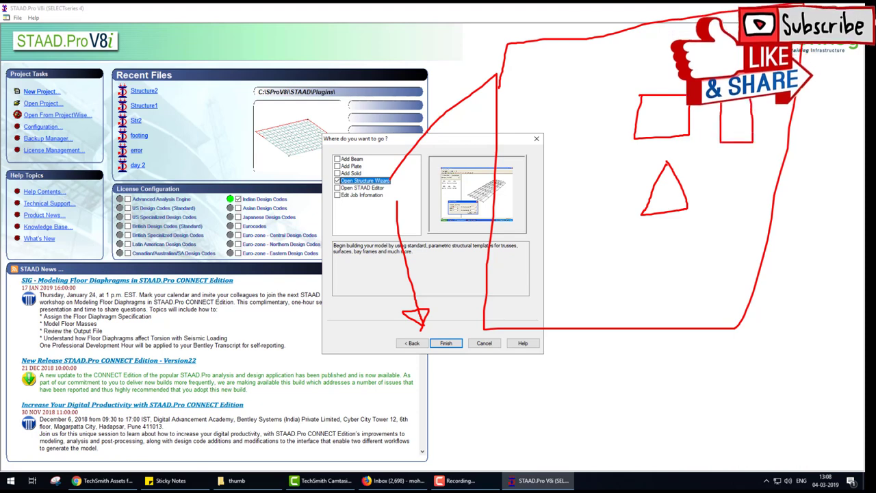
left_click_drag(732, 103, 732, 142)
left_click_drag(722, 121, 764, 121)
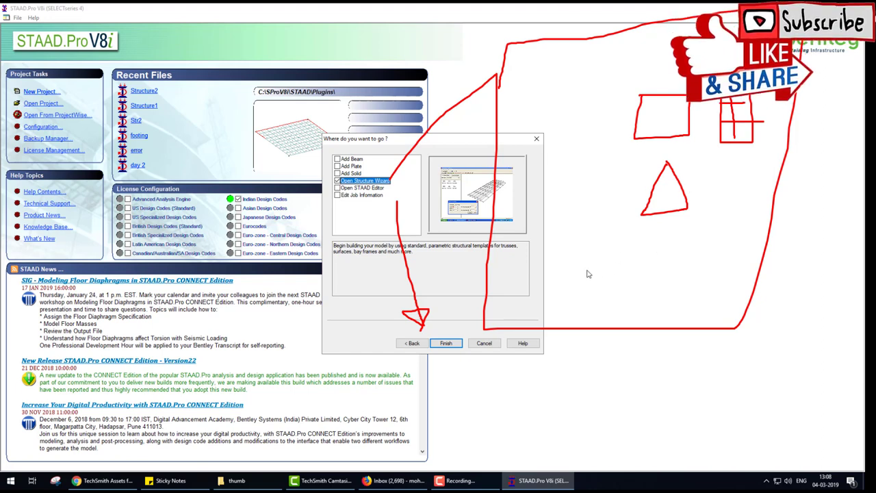
mouse_move(574, 255)
left_mouse_down()
mouse_move(722, 243)
mouse_move(700, 299)
mouse_move(734, 280)
left_mouse_up()
left_click_drag(619, 305, 725, 278)
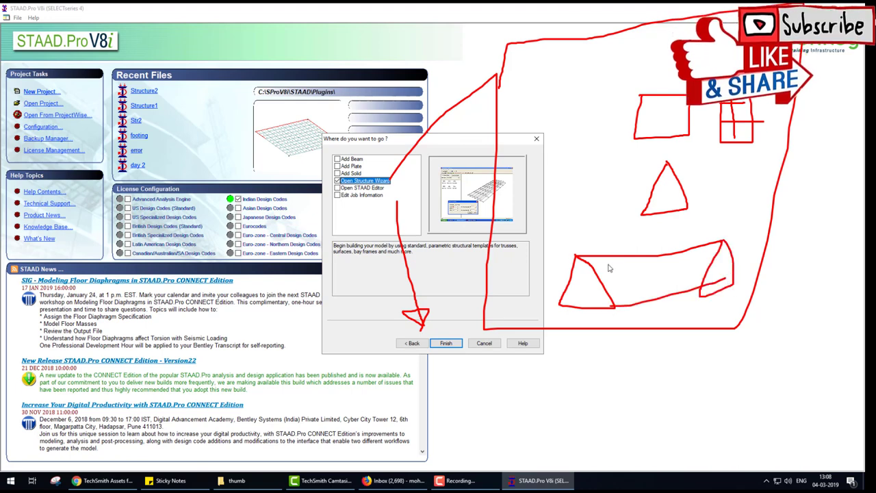
key("Escape")
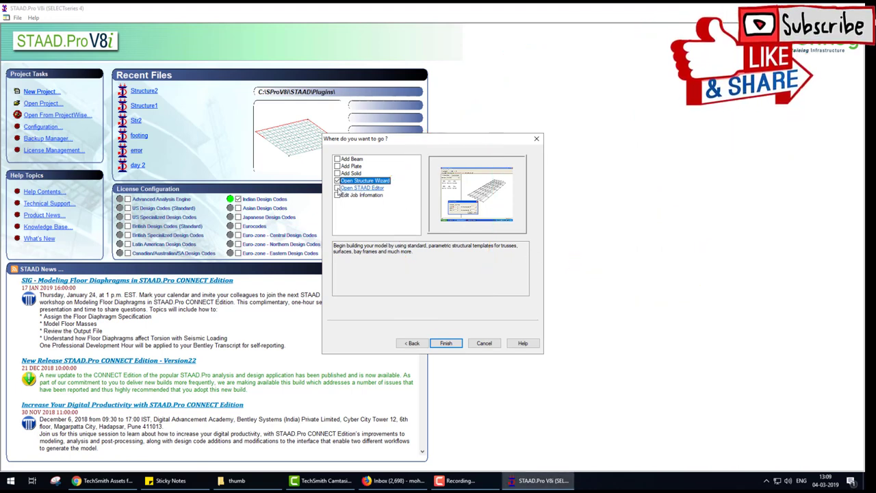
Step: Select Open STAAD Editor and mark up its preview and description
left_click(336, 188)
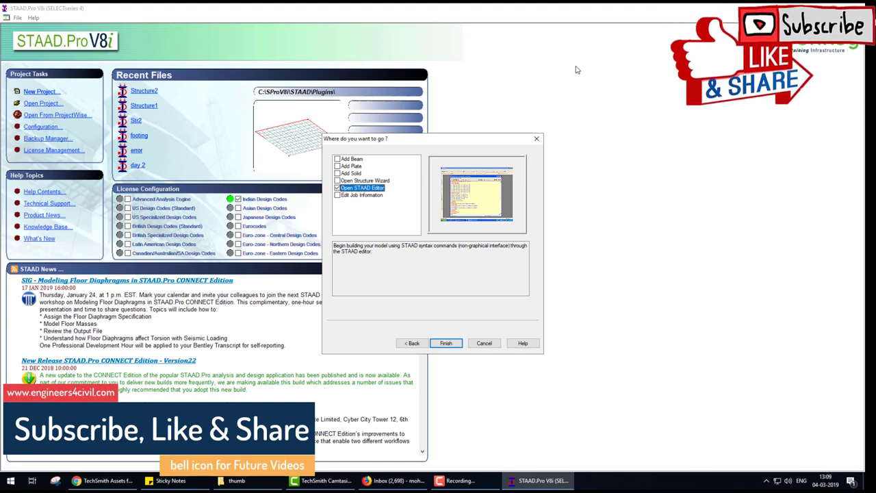
mouse_move(577, 66)
left_mouse_down()
mouse_move(604, 67)
mouse_move(600, 106)
left_mouse_up()
mouse_move(631, 77)
left_mouse_down()
mouse_move(650, 89)
mouse_move(658, 60)
mouse_move(682, 88)
left_mouse_up()
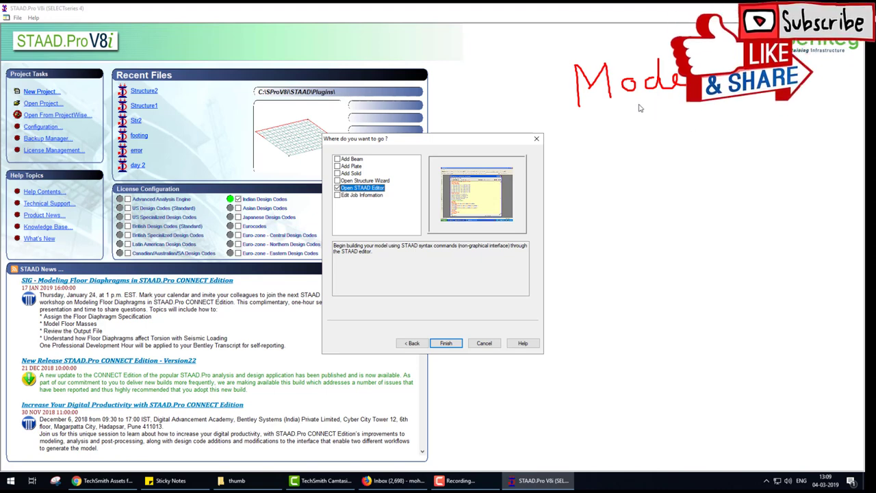
mouse_move(640, 106)
left_mouse_down()
mouse_move(640, 115)
mouse_move(545, 129)
mouse_move(514, 197)
mouse_move(530, 163)
left_mouse_up()
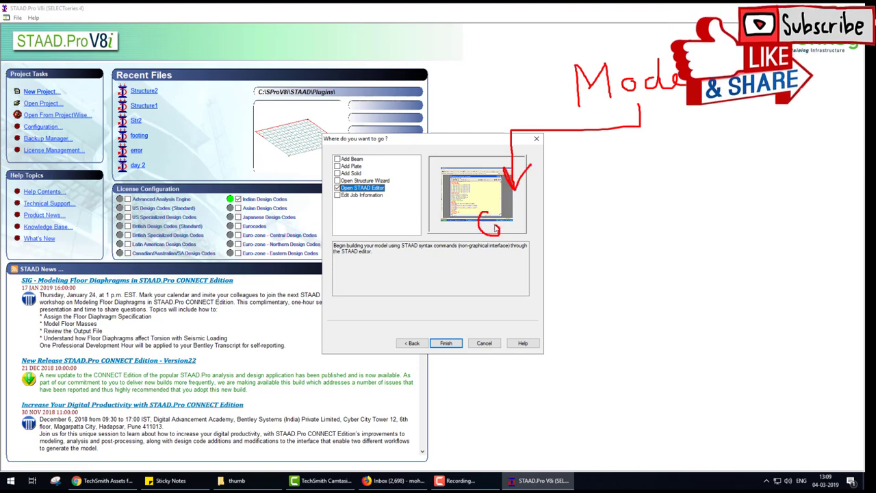
left_click_drag(512, 218, 526, 213)
left_click_drag(529, 231, 555, 230)
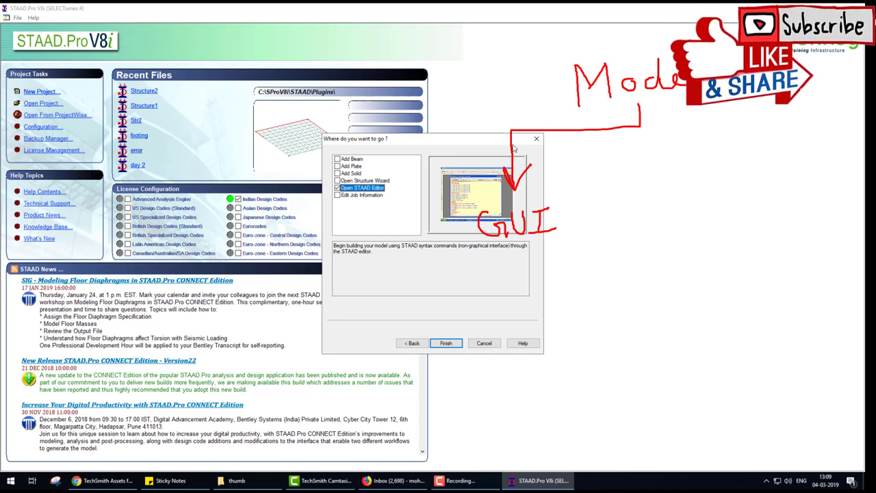
left_click_drag(639, 128, 636, 167)
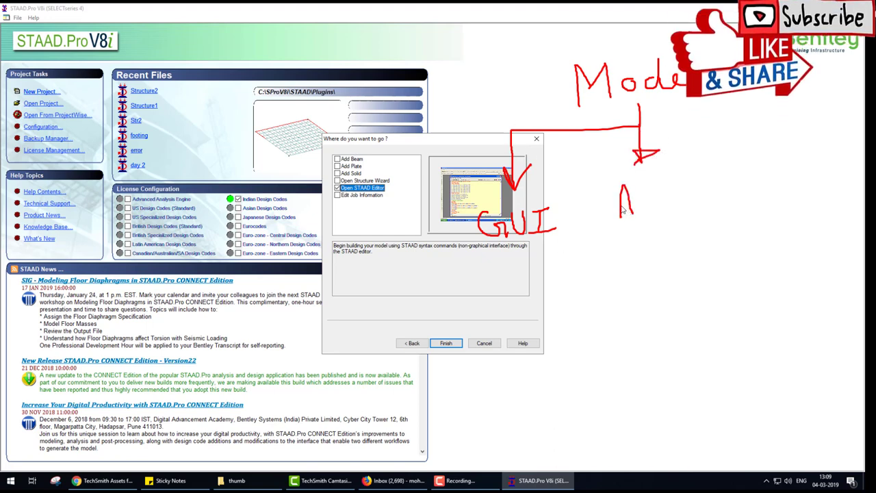
left_click_drag(621, 208, 634, 206)
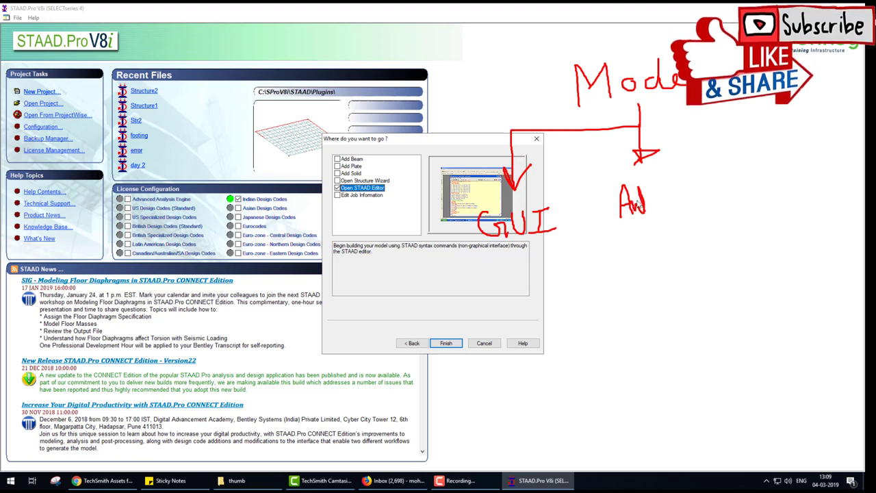
mouse_move(656, 201)
left_mouse_down()
mouse_move(690, 200)
mouse_move(691, 212)
mouse_move(695, 189)
left_mouse_up()
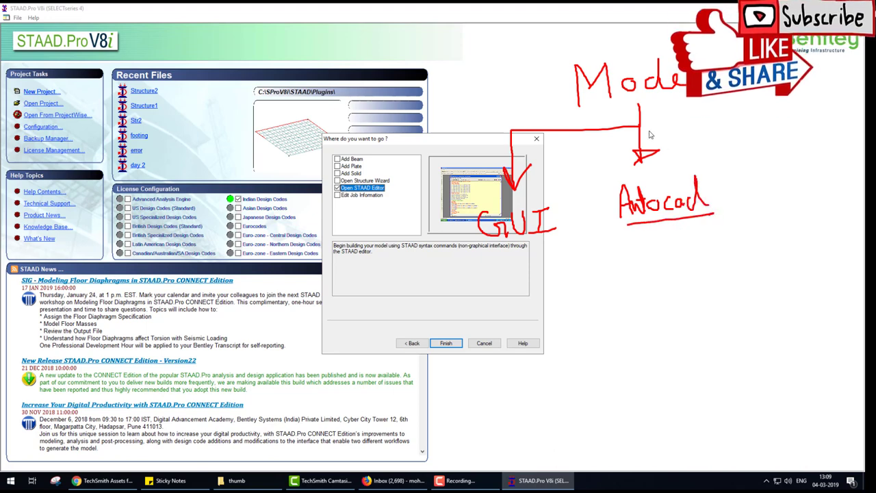
left_click_drag(640, 125, 775, 171)
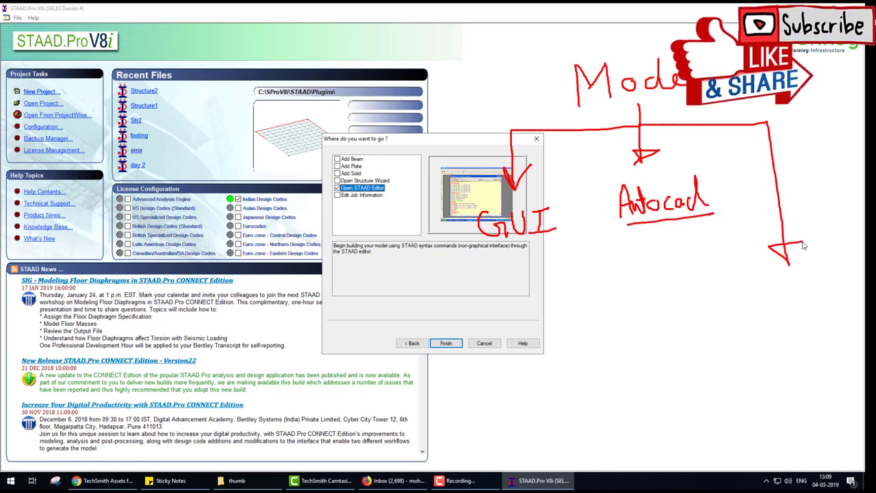
mouse_move(738, 296)
left_mouse_down()
mouse_move(746, 325)
mouse_move(741, 311)
mouse_move(772, 310)
mouse_move(772, 318)
mouse_move(763, 311)
mouse_move(767, 323)
mouse_move(778, 302)
mouse_move(791, 323)
mouse_move(787, 312)
mouse_move(817, 299)
left_mouse_up()
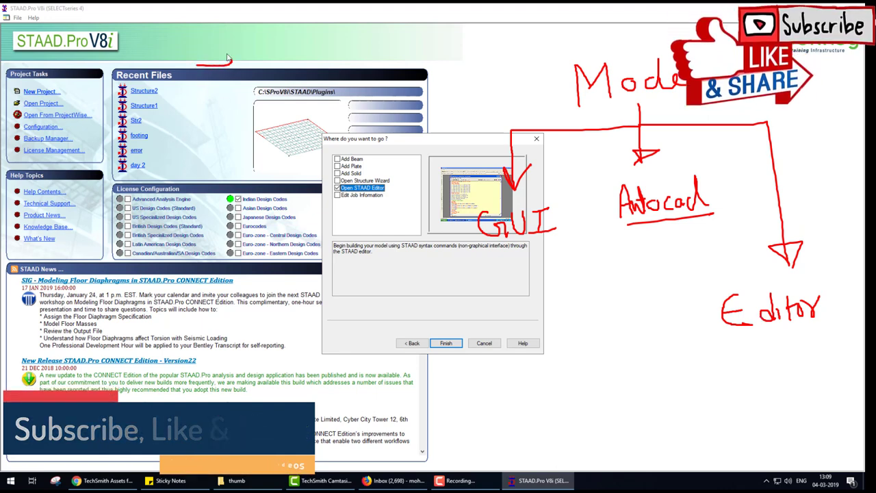
Step: Mark up the starting-option list and the STAAD Editor's non-graphical syntax description
left_click_drag(197, 74, 237, 92)
mouse_move(249, 33)
left_mouse_down()
mouse_move(260, 83)
mouse_move(307, 81)
left_mouse_up()
left_click_drag(335, 55, 324, 65)
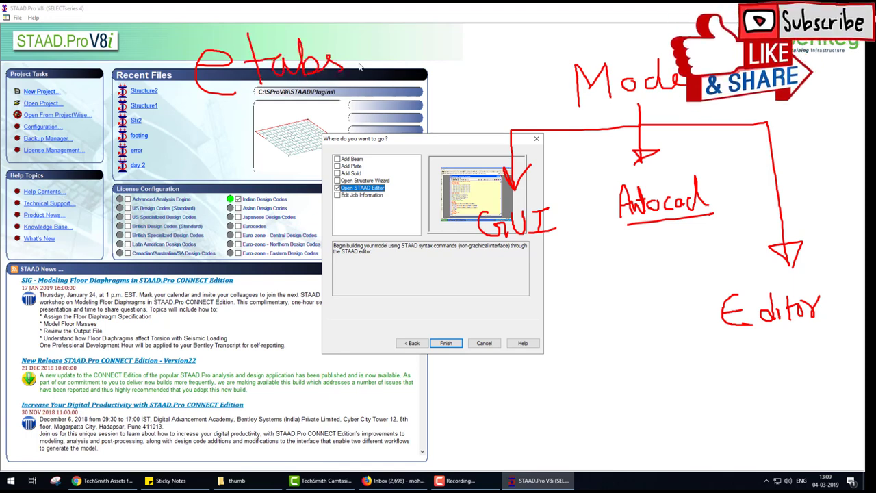
left_click_drag(363, 33, 370, 82)
mouse_move(422, 34)
left_mouse_down()
mouse_move(417, 65)
mouse_move(444, 60)
left_mouse_up()
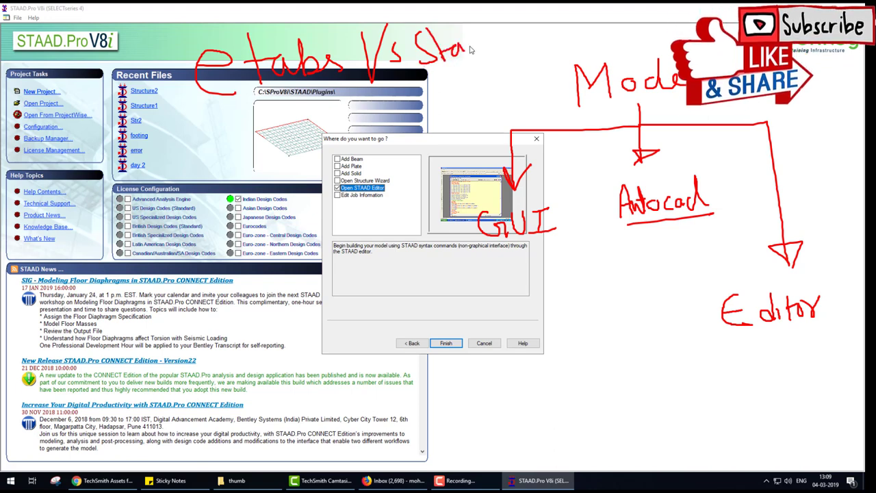
left_click_drag(492, 42, 490, 62)
left_click_drag(497, 14, 494, 61)
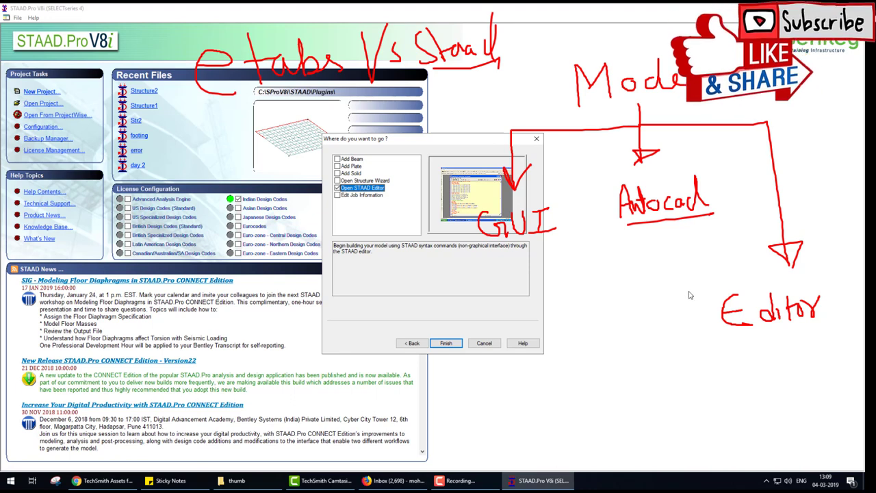
mouse_move(837, 301)
left_mouse_down()
mouse_move(732, 346)
mouse_move(702, 321)
mouse_move(691, 291)
left_mouse_up()
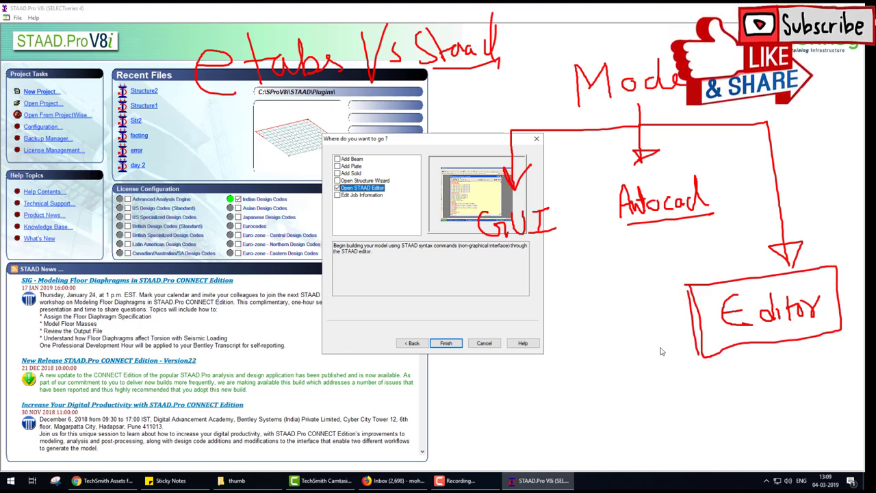
left_click_drag(250, 97, 239, 209)
left_click_drag(230, 242, 253, 260)
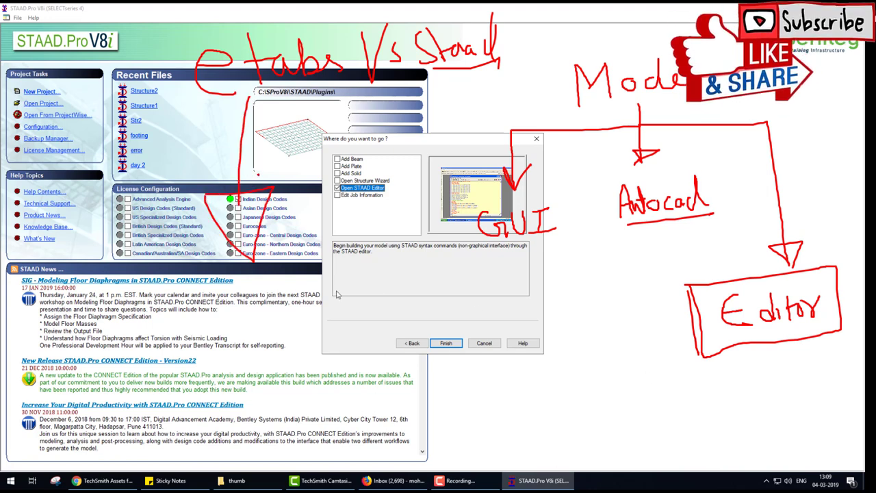
mouse_move(330, 290)
left_mouse_down()
mouse_move(356, 304)
mouse_move(605, 313)
left_mouse_up()
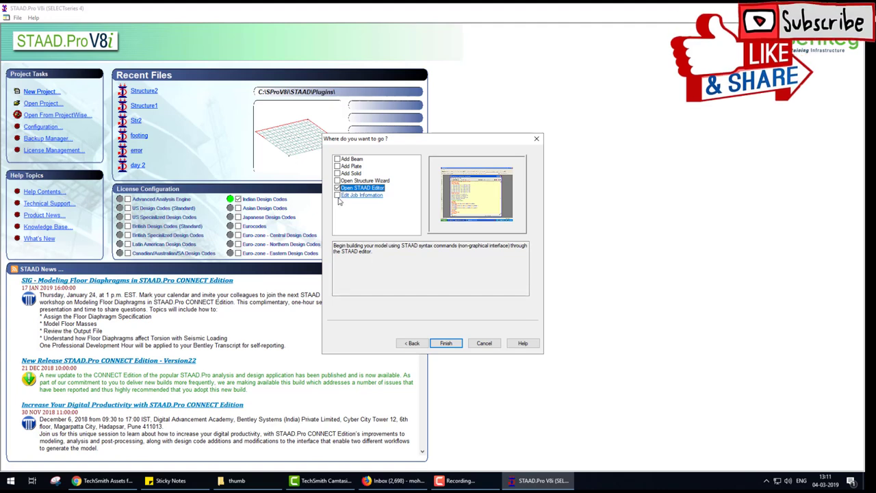
Step: Briefly select Edit Job Information, then settle on Add Beam as the starting option
left_click(337, 197)
left_click(336, 196)
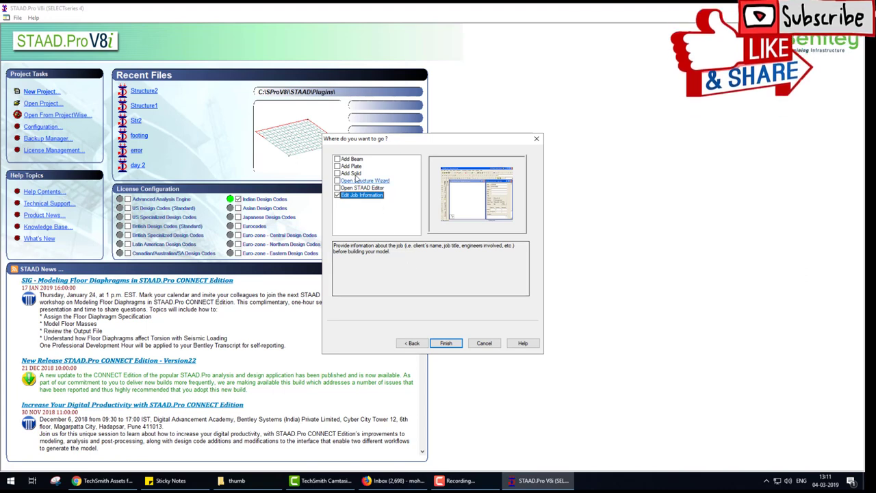
left_click(337, 159)
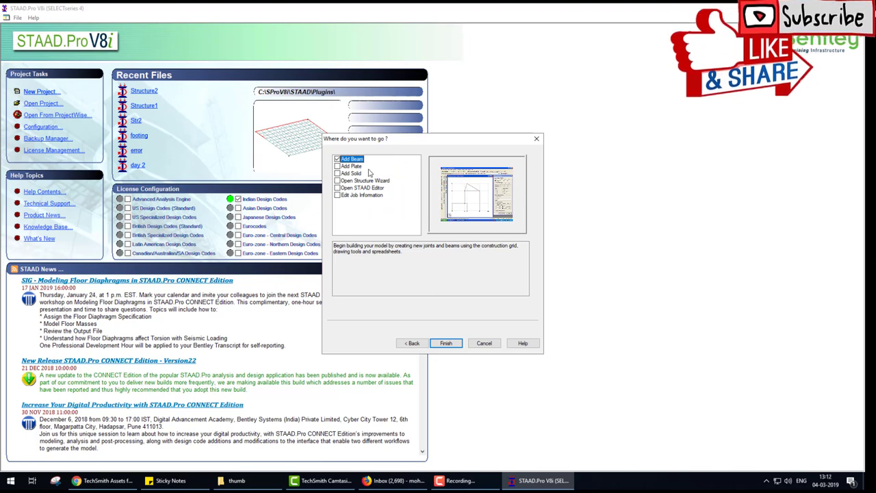
Step: Finish the wizard and draw three connected beams from grid point (5, 8) ending at (5, 3)
left_click(446, 344)
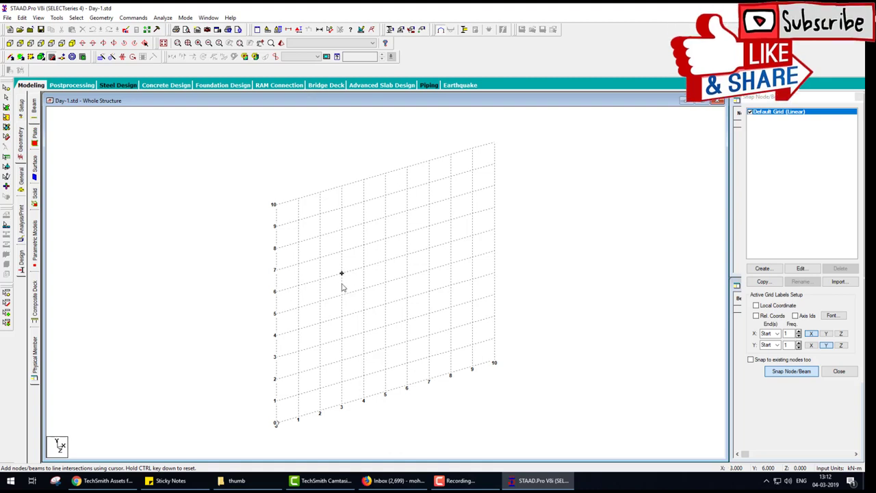
left_click(385, 217)
left_click(450, 307)
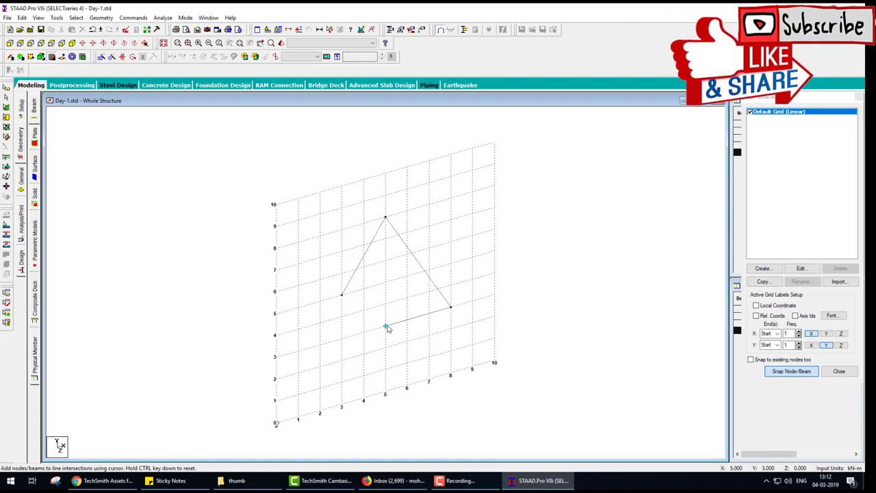
left_click(386, 326)
key("Escape")
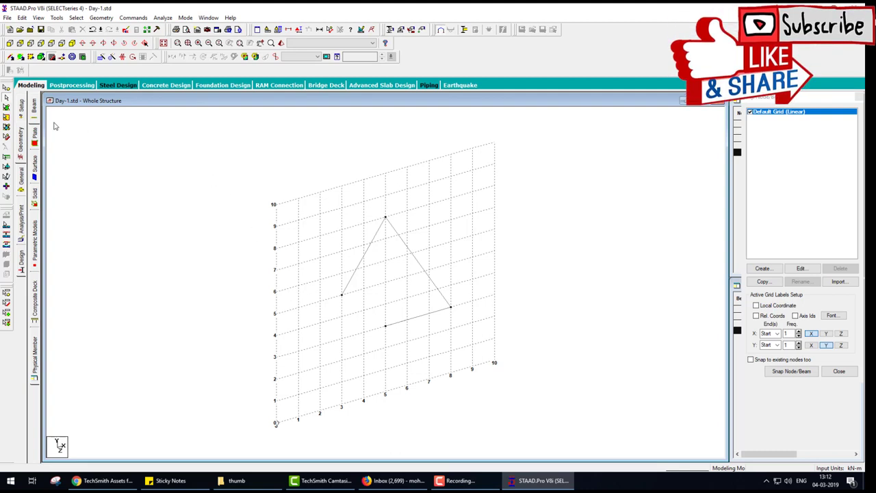
mouse_move(75, 387)
left_mouse_down()
mouse_move(140, 436)
mouse_move(546, 442)
mouse_move(668, 280)
mouse_move(351, 137)
left_mouse_up()
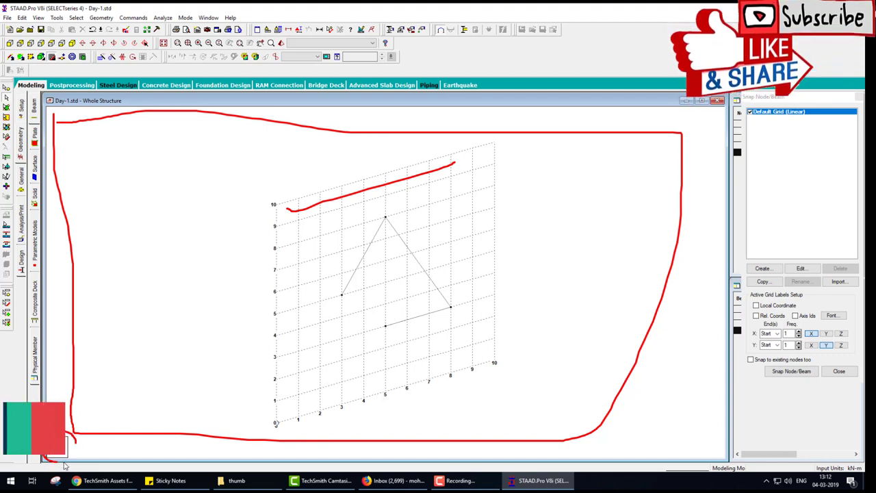
mouse_move(56, 432)
left_mouse_down()
mouse_move(390, 407)
mouse_move(387, 400)
mouse_move(387, 421)
left_mouse_up()
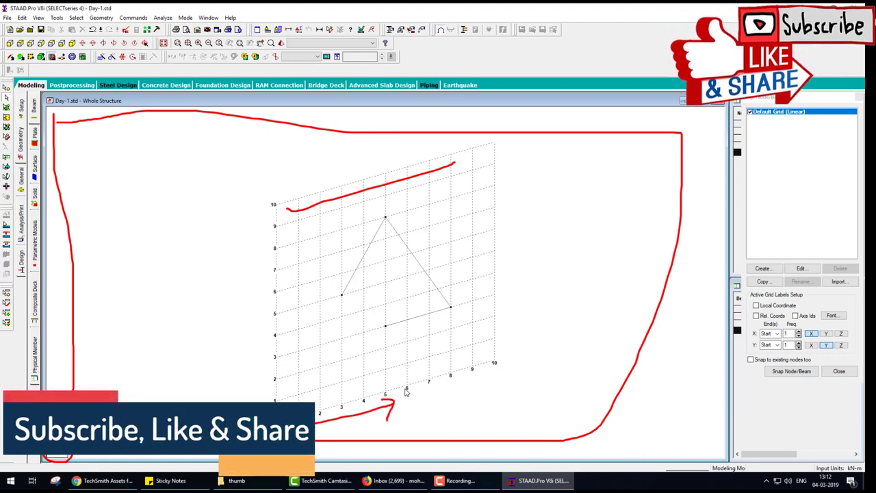
mouse_move(408, 388)
left_mouse_down()
mouse_move(426, 406)
mouse_move(457, 402)
left_mouse_up()
left_click_drag(260, 400, 250, 338)
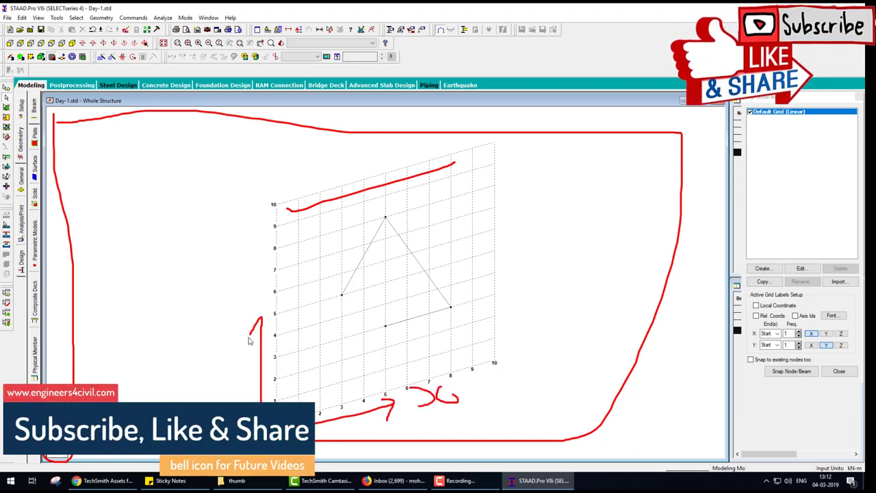
left_click_drag(272, 271, 285, 281)
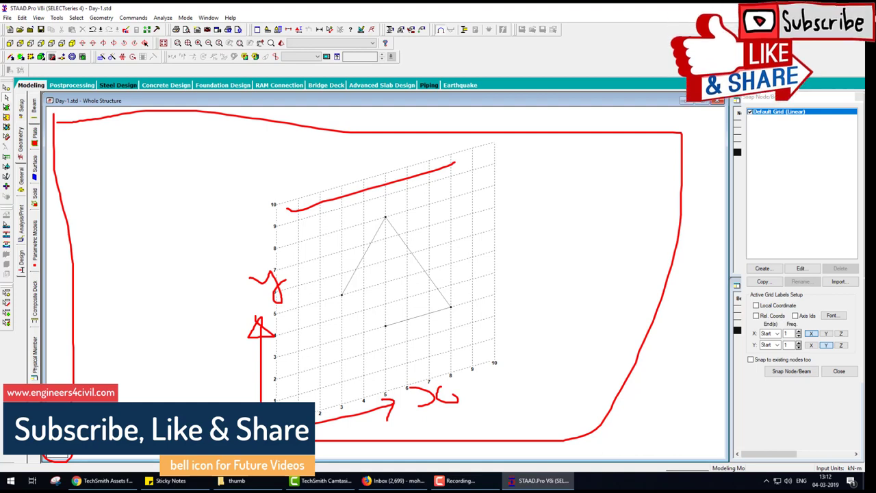
left_click_drag(339, 442, 399, 439)
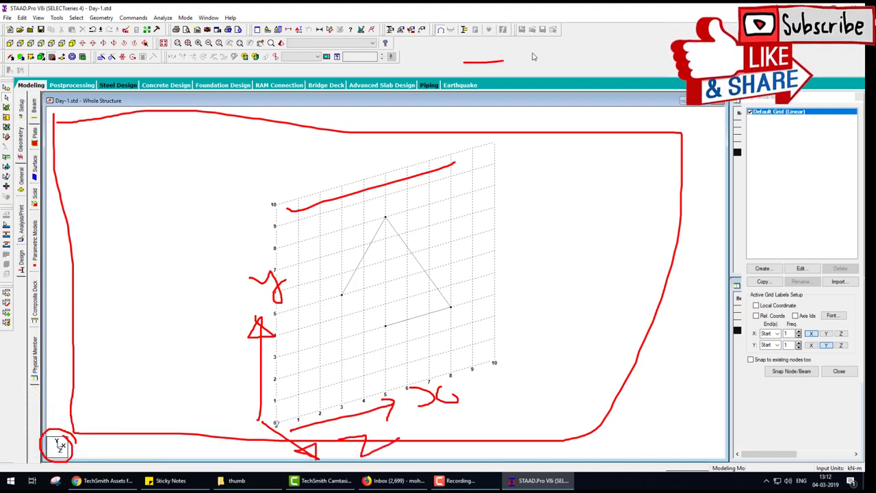
mouse_move(354, 21)
left_mouse_down()
mouse_move(28, 9)
mouse_move(2, 17)
mouse_move(4, 77)
mouse_move(280, 74)
mouse_move(470, 55)
left_mouse_up()
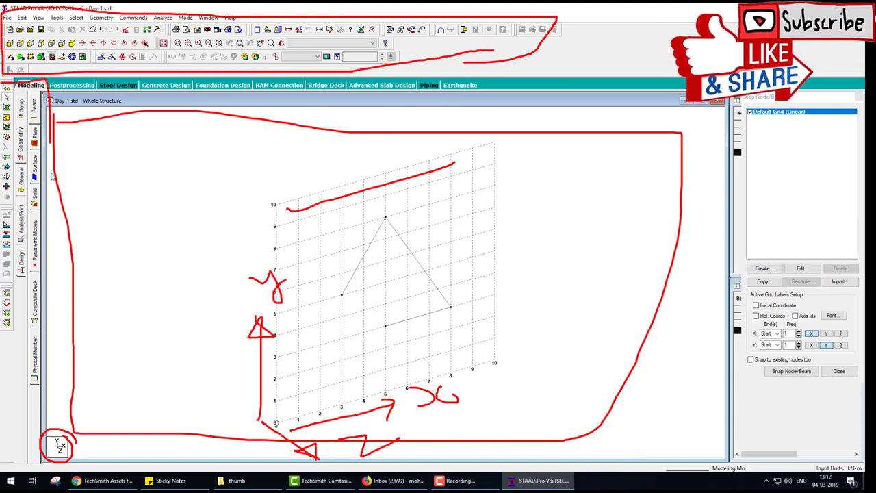
left_click_drag(52, 274, 39, 330)
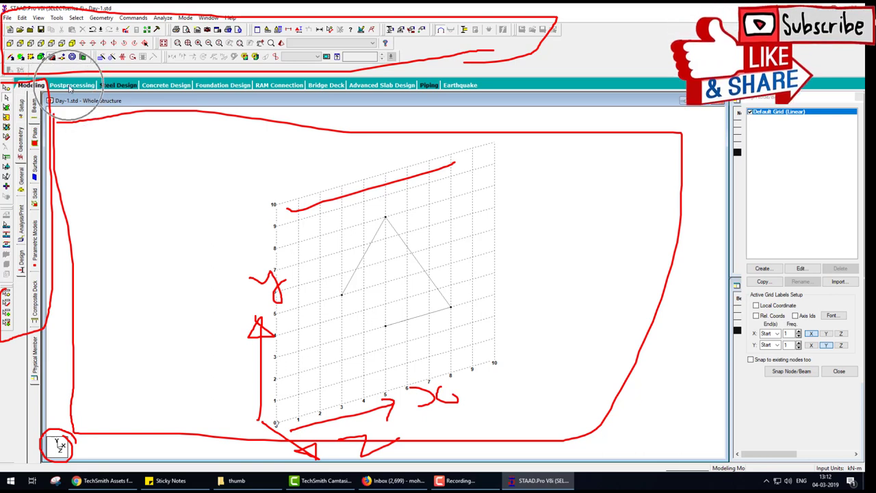
left_click_drag(70, 86, 120, 83)
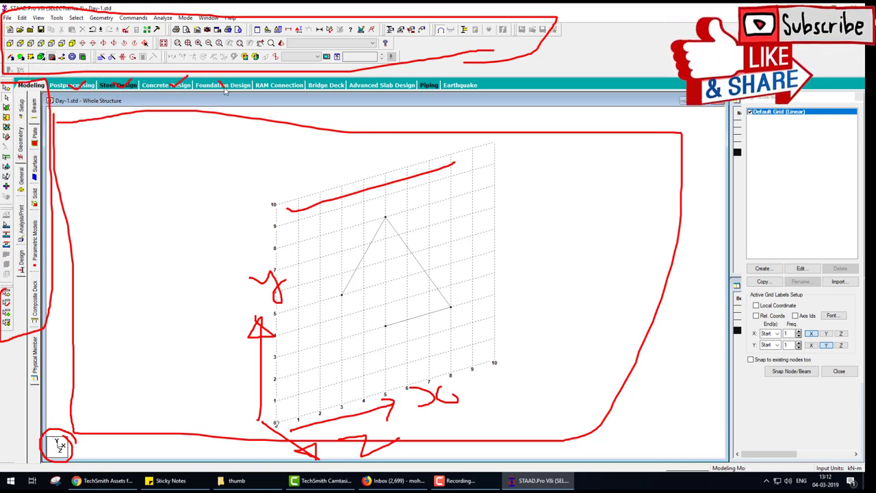
mouse_move(327, 89)
left_mouse_down()
mouse_move(355, 73)
mouse_move(419, 67)
left_mouse_up()
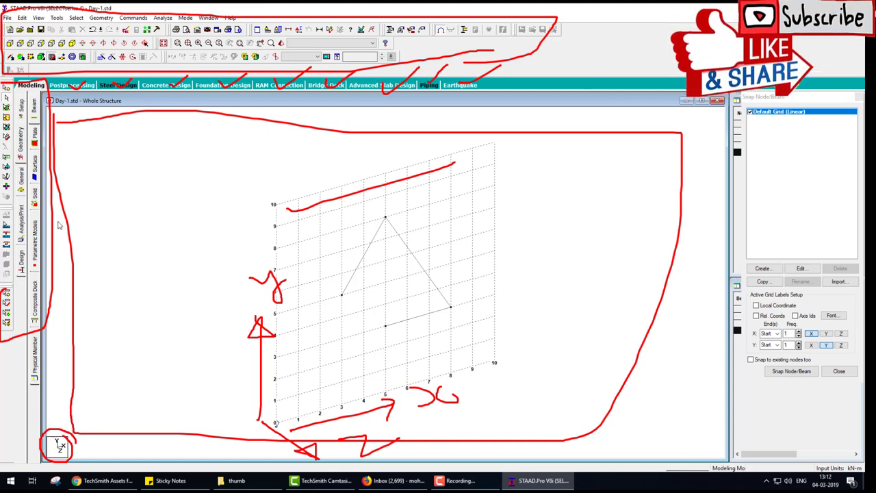
mouse_move(57, 220)
left_mouse_down()
mouse_move(100, 201)
mouse_move(568, 147)
mouse_move(705, 173)
left_mouse_up()
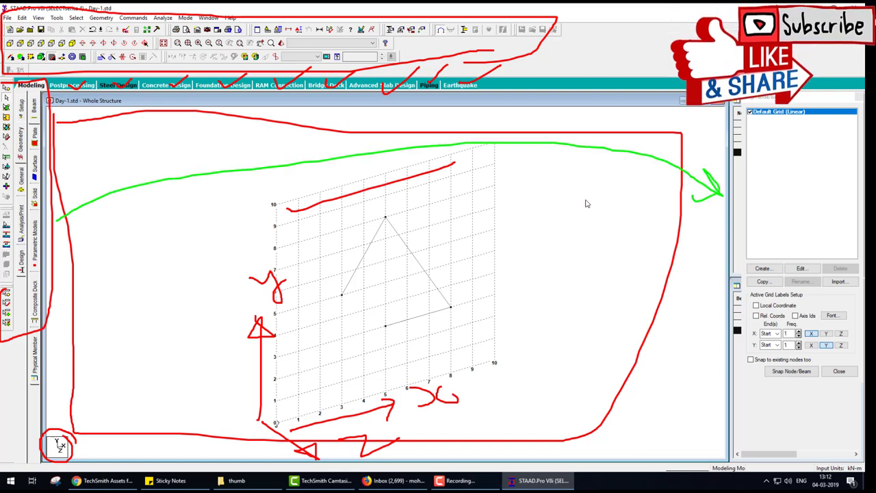
key("Escape")
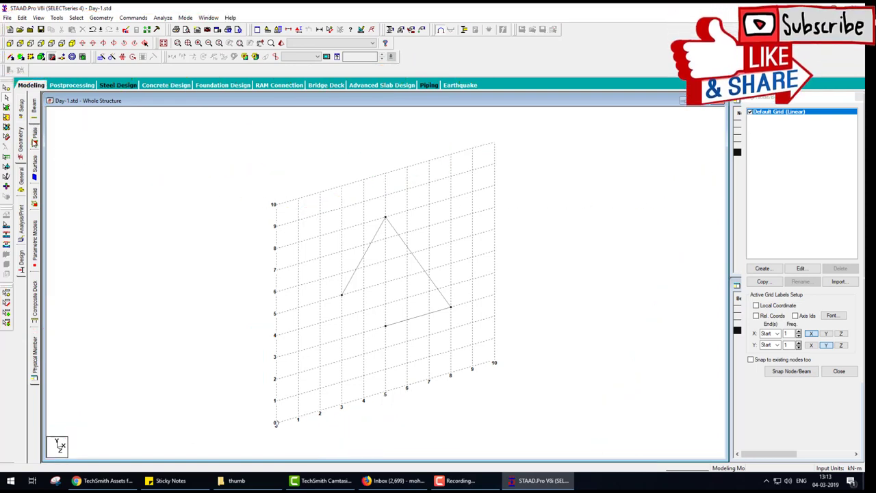
Step: Step from the Plate page to the General > Property page for the whole structure
left_click(34, 143)
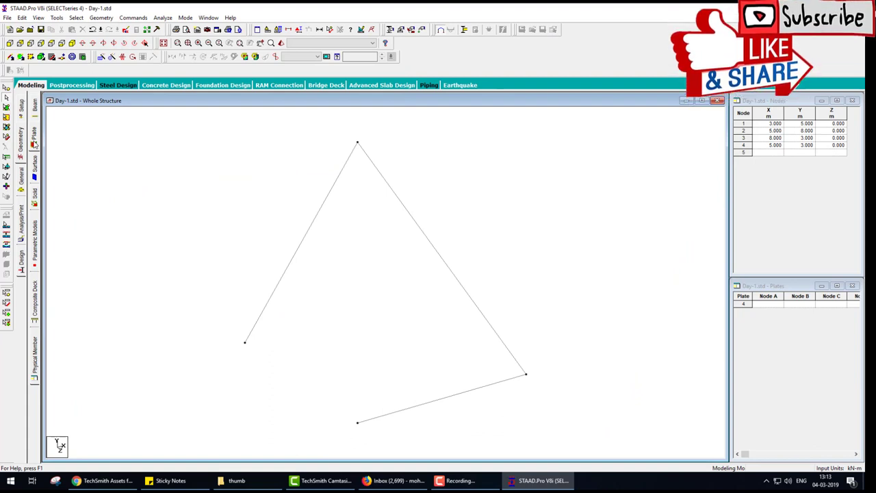
left_click_drag(39, 145, 681, 143)
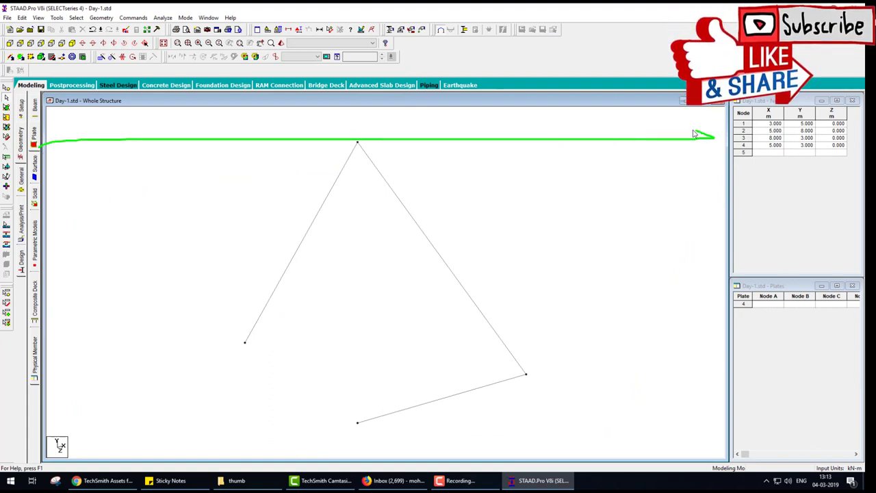
key("Escape")
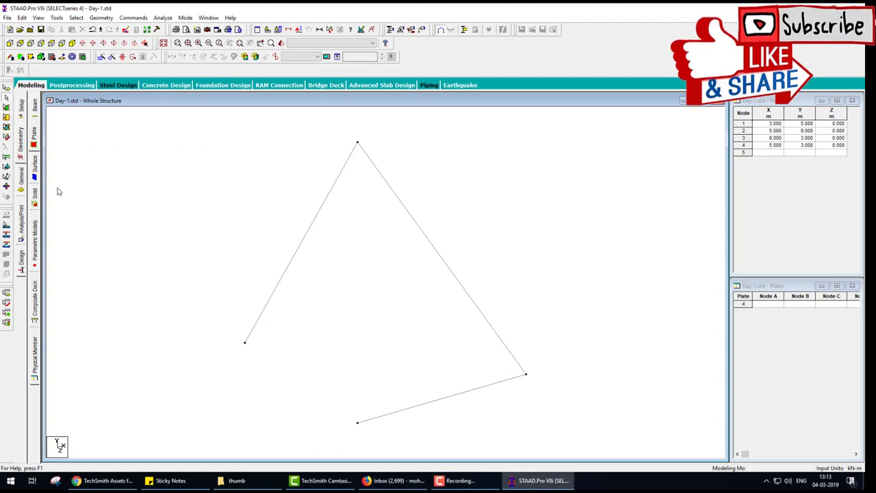
left_click(23, 179)
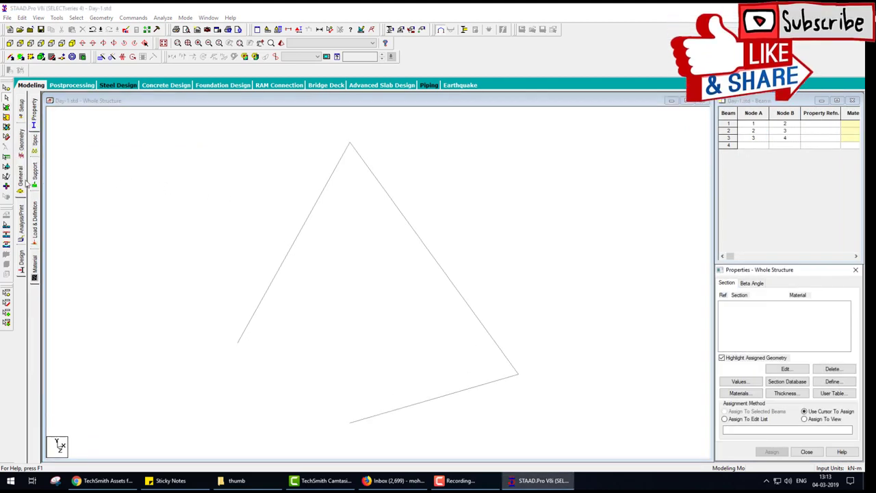
left_click_drag(25, 182, 472, 184)
left_click_drag(698, 185, 676, 205)
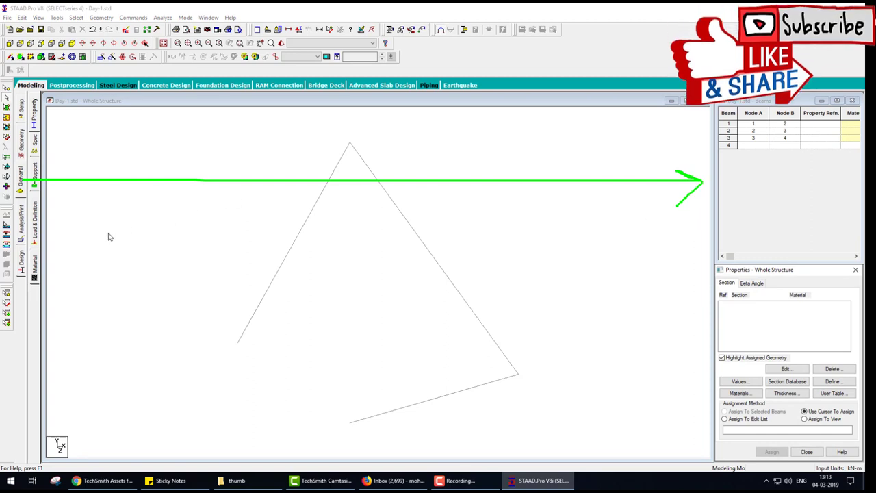
Step: Show the Steel Design page with AISC 360-05 current, then select the triangle's left beam
left_click(21, 259)
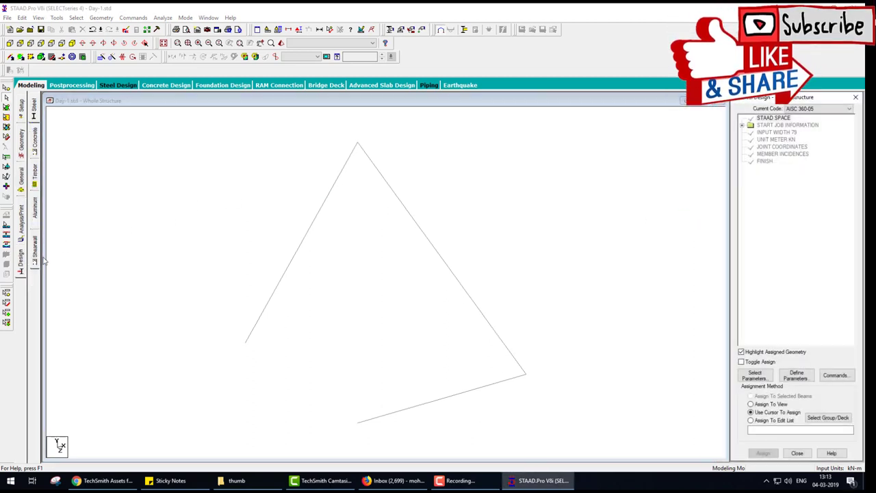
left_click_drag(27, 266, 680, 242)
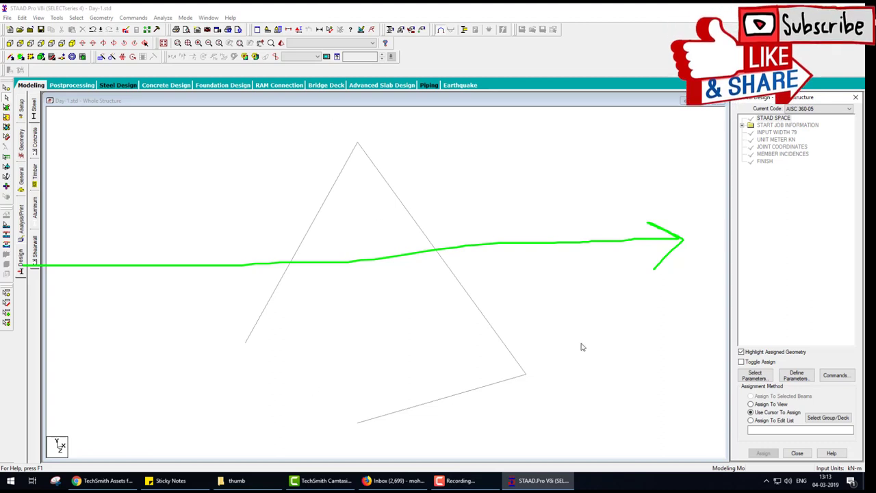
key("Escape")
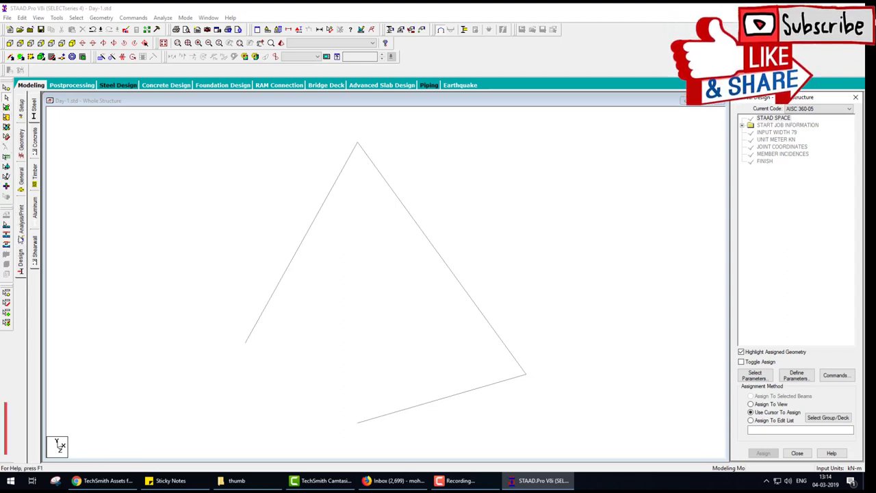
left_click(326, 192)
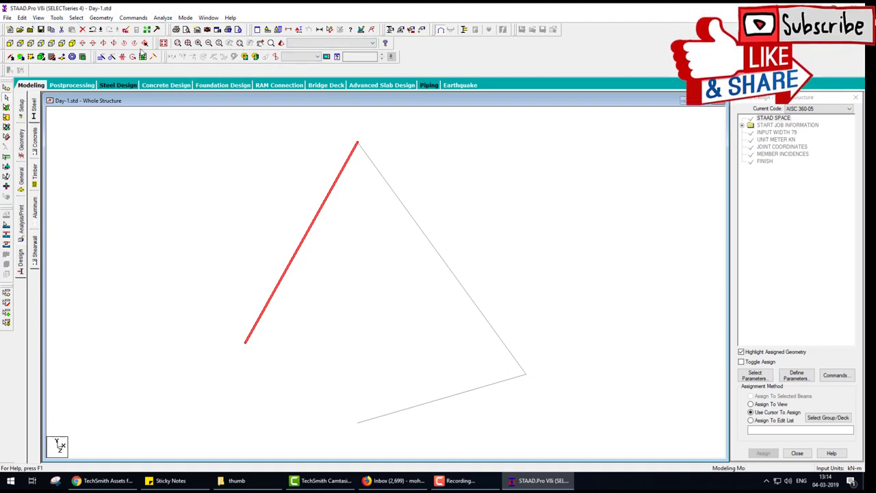
Step: Select all three triangle beams with Ctrl+A, delete them, and also remove the orphaned nodes
left_click(96, 19)
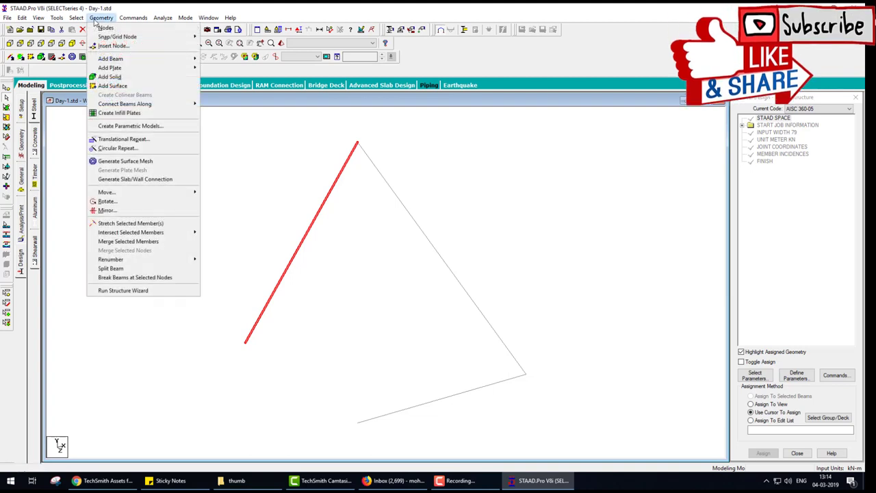
left_click(283, 117)
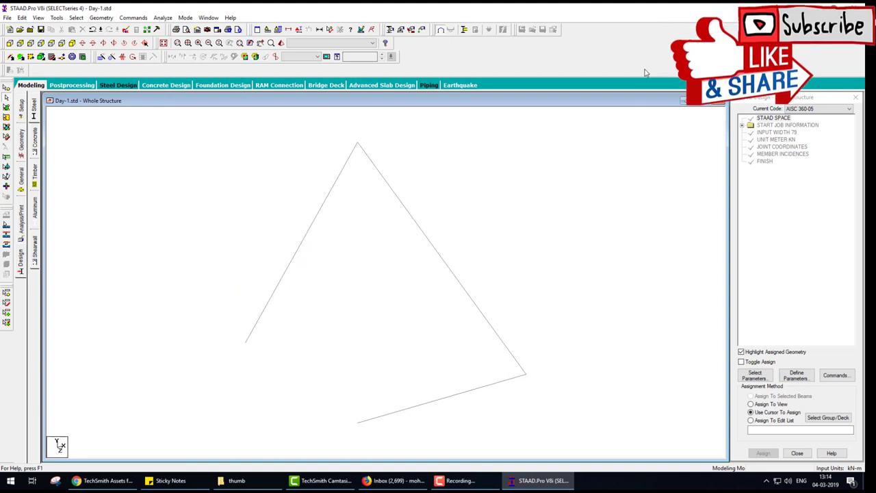
key("ctrl+a")
key("Delete")
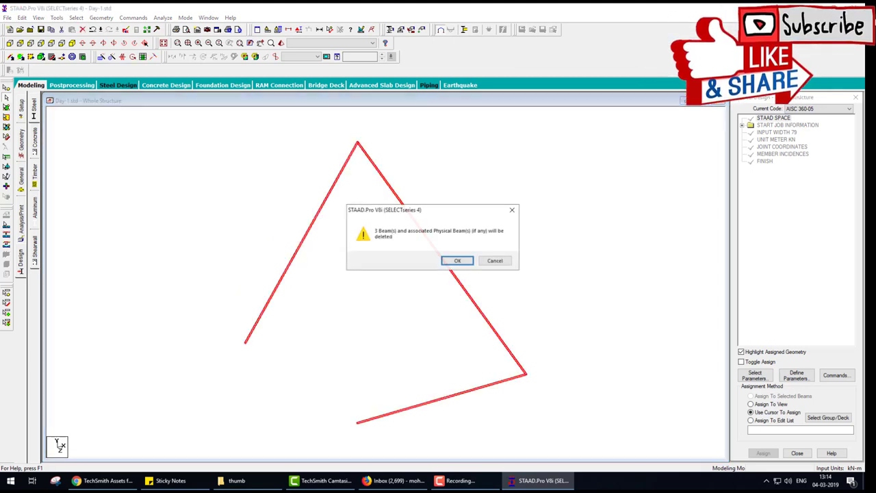
key("Escape")
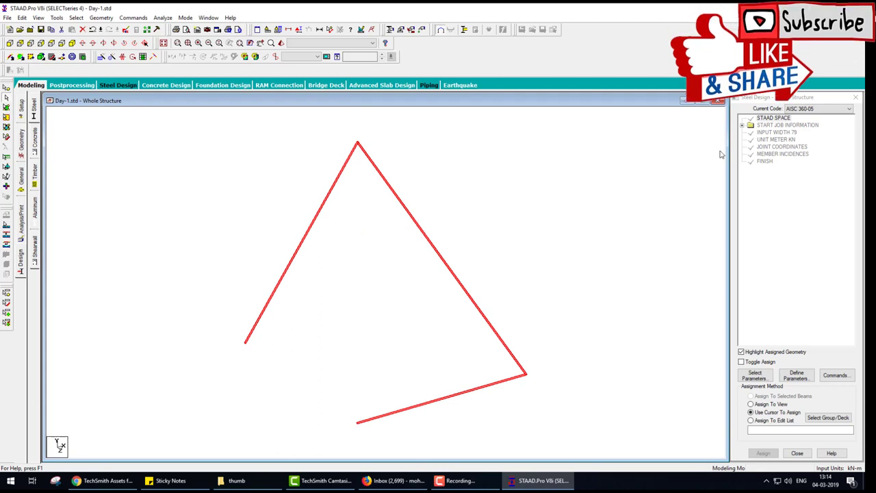
left_click(427, 320)
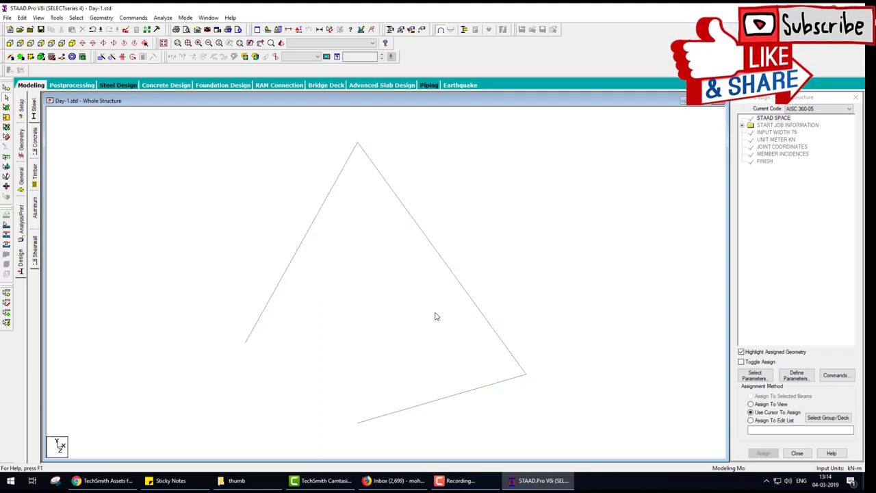
key("ctrl+a")
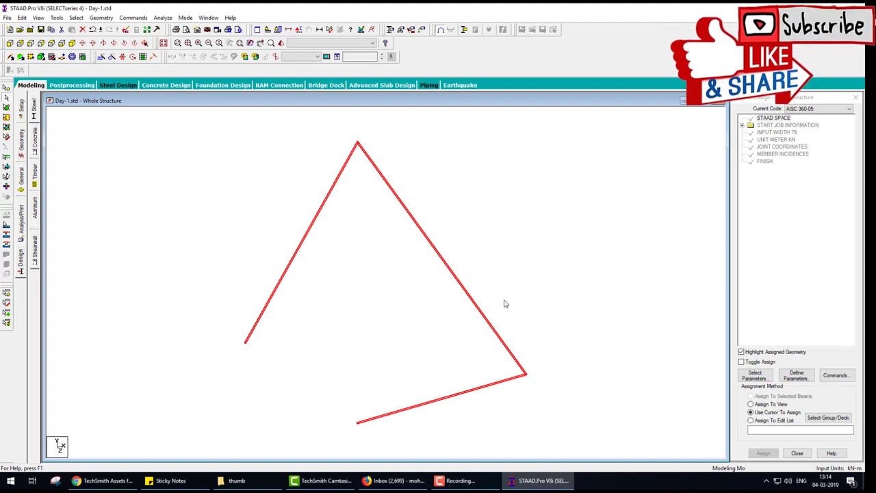
key("Delete")
key("Return")
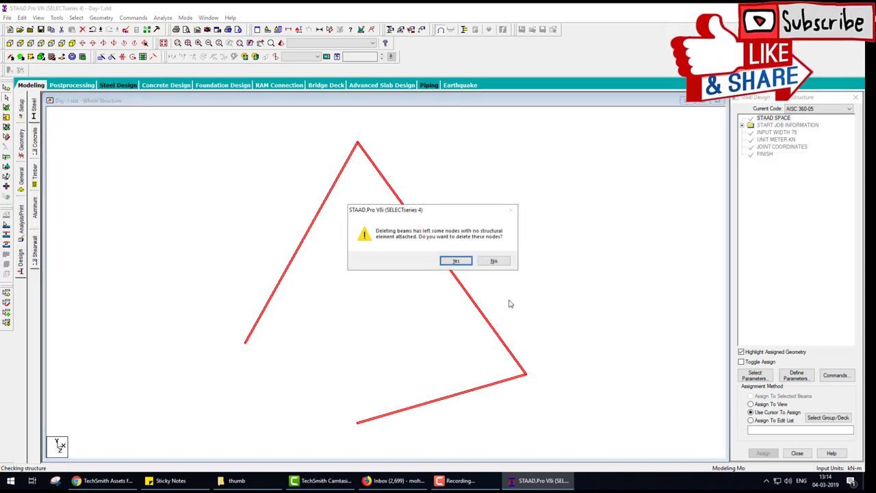
key("Return")
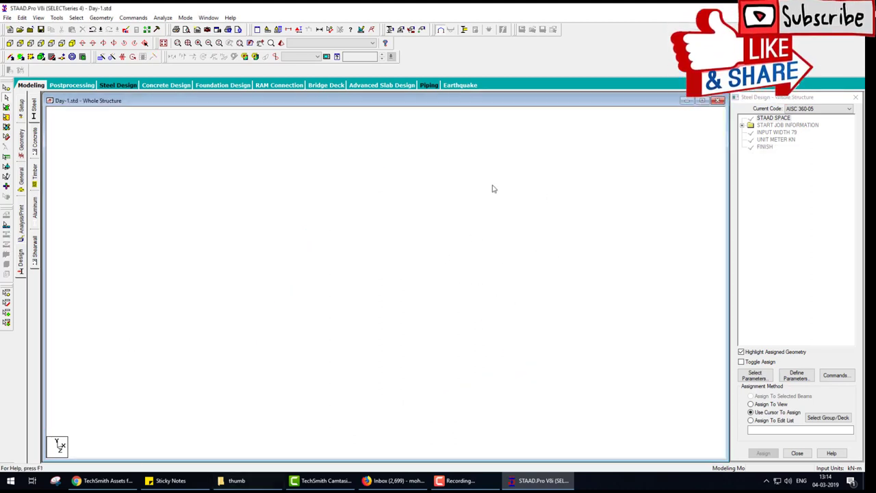